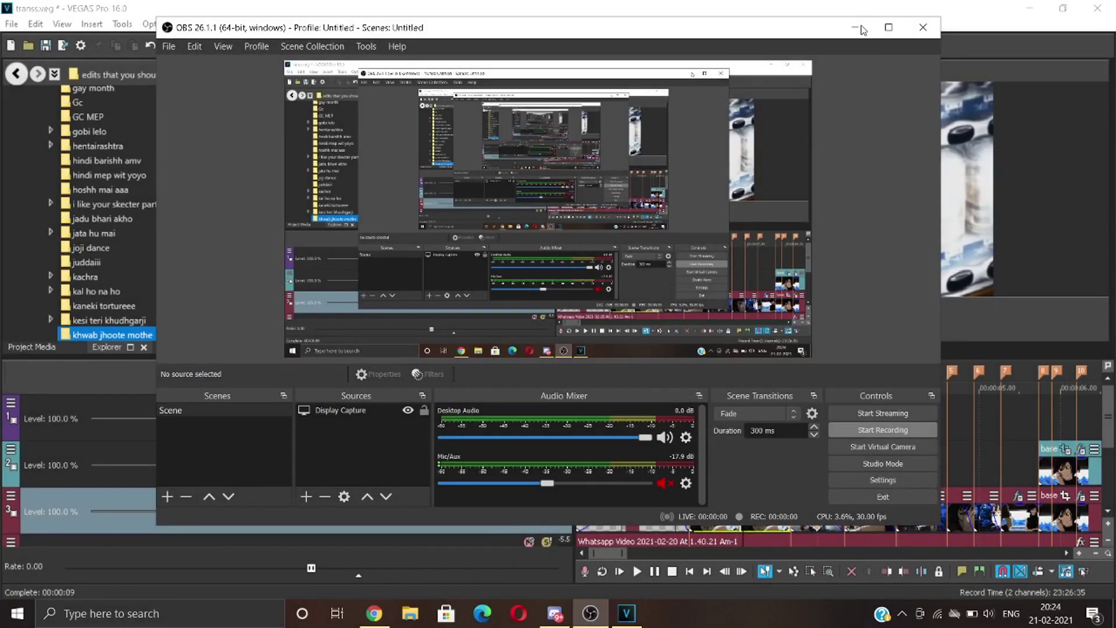
Step: Drag the S_BlurMoCurves Default preset from Video FX onto the 'base' event
{"action": "left_click_drag", "start_coordinate": [715, 430], "coordinate": [752, 431]}
{"action": "left_click", "coordinate": [248, 347]}
{"action": "scroll", "coordinate": [152, 260], "scroll_direction": "up", "scroll_amount": 4}
{"action": "scroll", "coordinate": [151, 263], "scroll_direction": "up", "scroll_amount": 12}
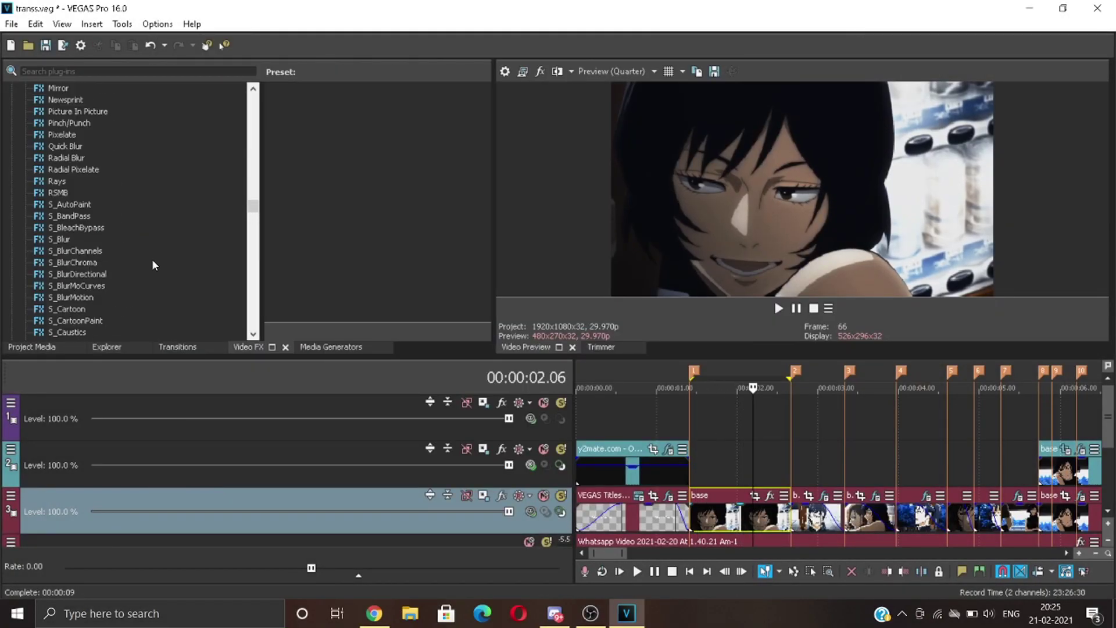
{"action": "left_click", "coordinate": [87, 262]}
{"action": "left_click", "coordinate": [87, 308]}
{"action": "left_click", "coordinate": [90, 321]}
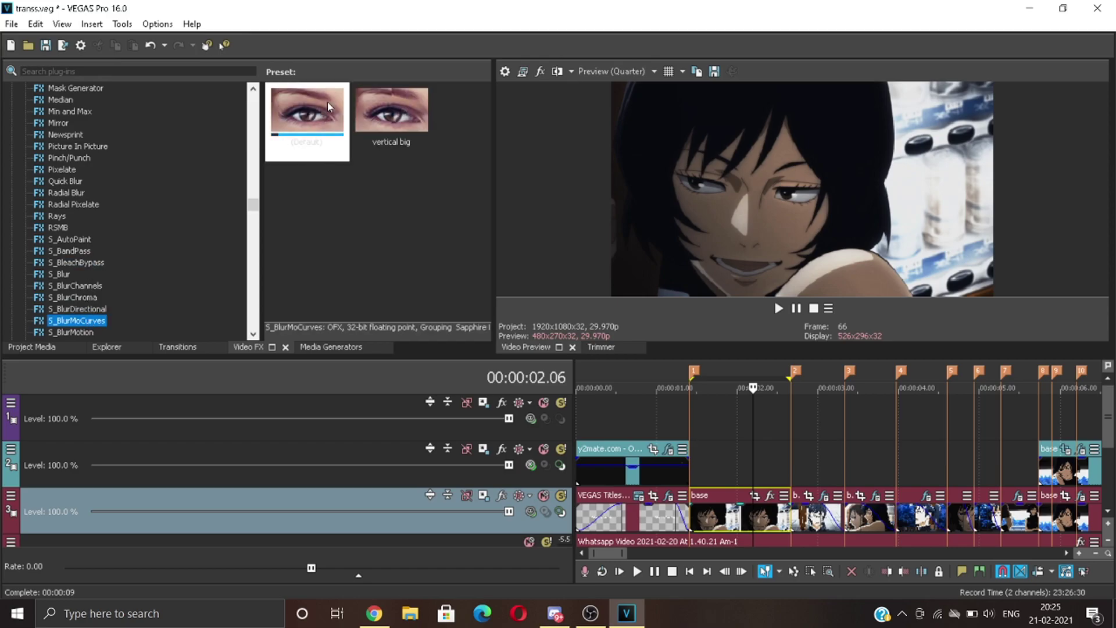
{"action": "left_click_drag", "start_coordinate": [314, 140], "coordinate": [384, 176]}
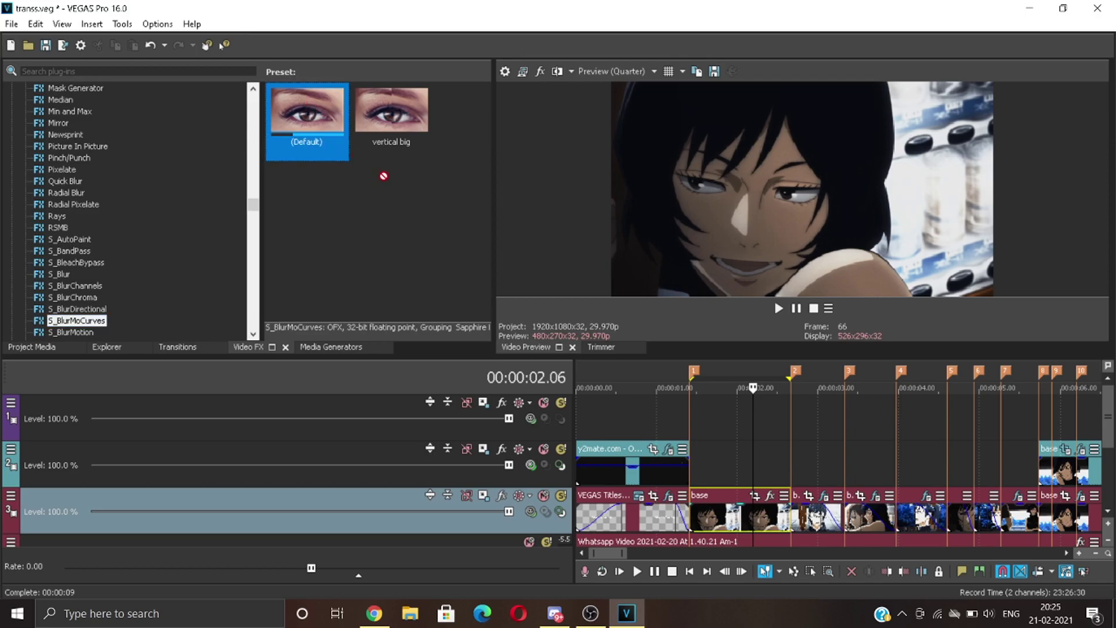
{"action": "left_click_drag", "start_coordinate": [742, 497], "coordinate": [747, 522]}
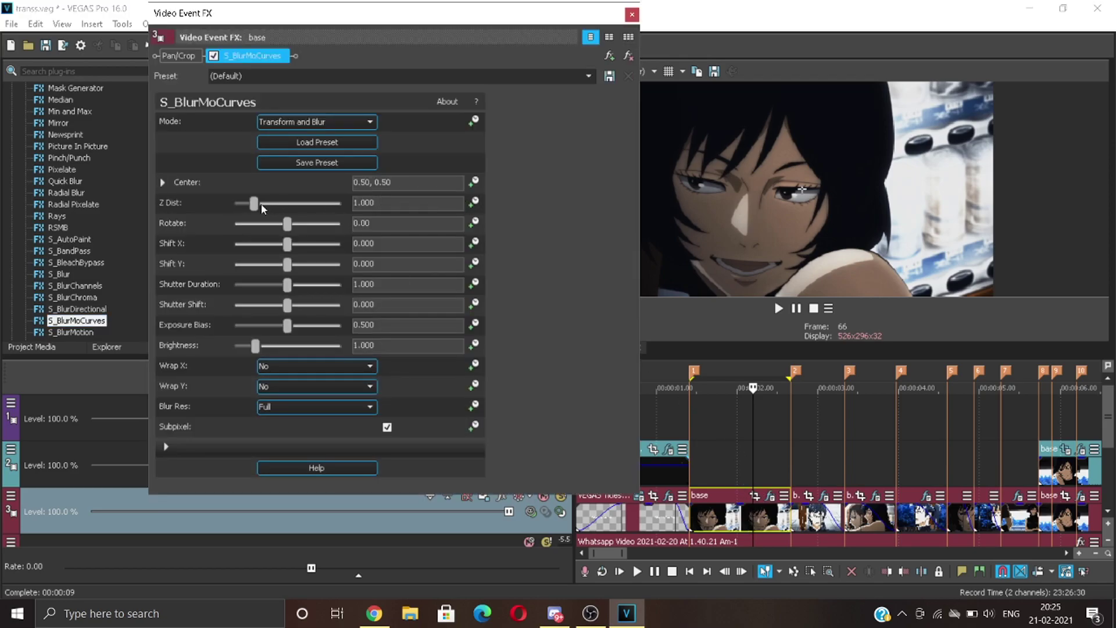
Step: Keyframe Z Dist at 0.300 at the start and 0.950 at 00:00:00.21
{"action": "left_click_drag", "start_coordinate": [262, 206], "coordinate": [254, 206]}
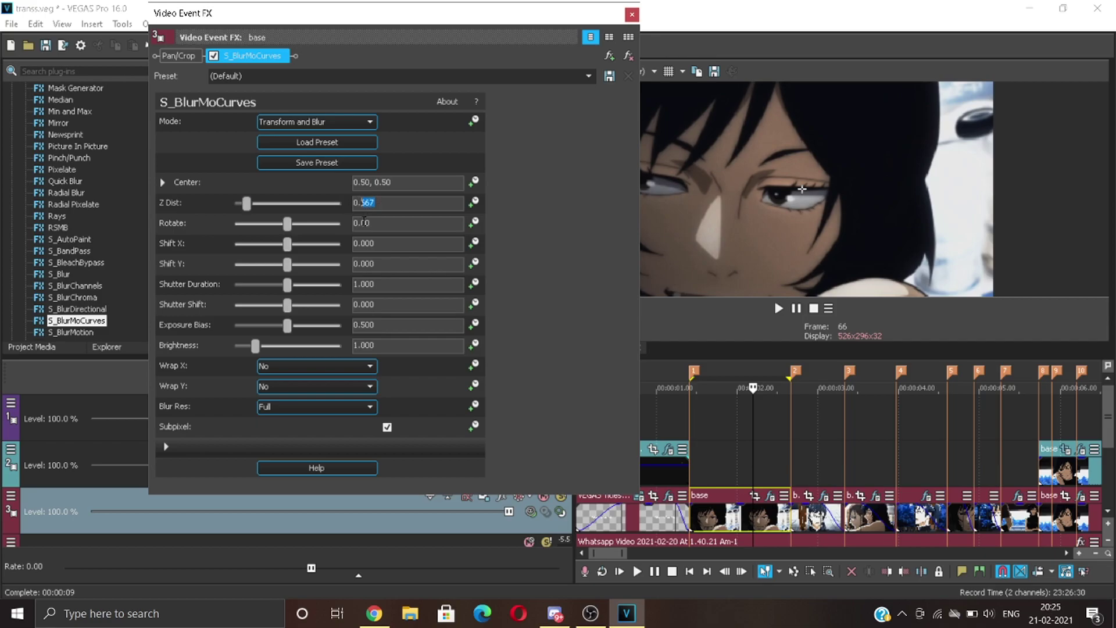
{"action": "key", "text": "Return"}
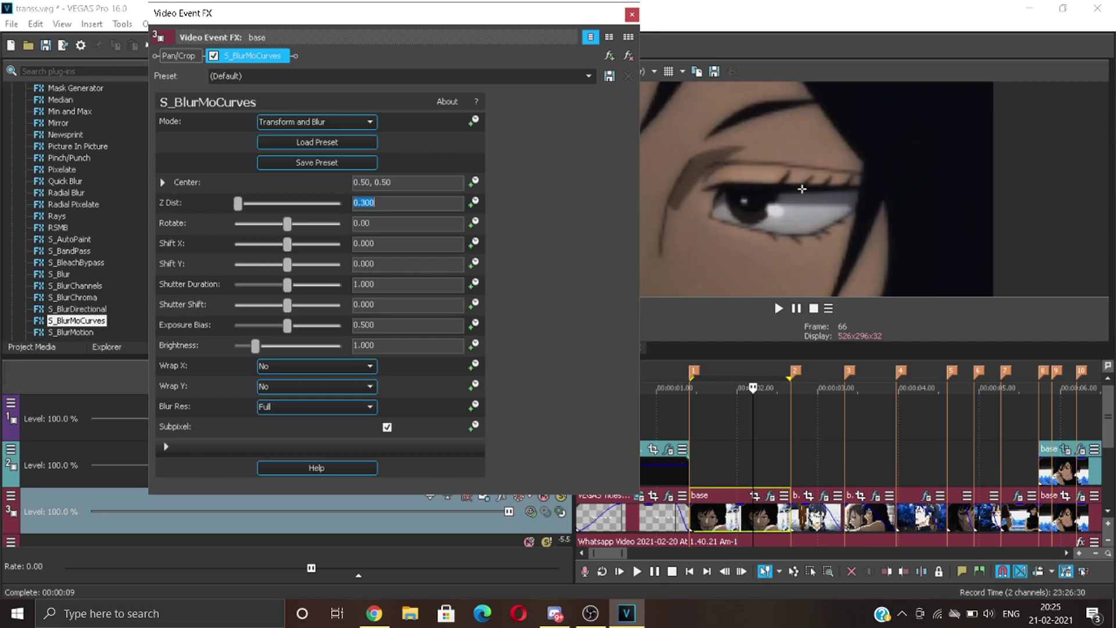
{"action": "left_click", "coordinate": [474, 202]}
{"action": "left_click_drag", "start_coordinate": [503, 4], "coordinate": [427, 43]}
{"action": "left_click_drag", "start_coordinate": [231, 510], "coordinate": [388, 511]}
{"action": "left_click_drag", "start_coordinate": [173, 227], "coordinate": [213, 233]}
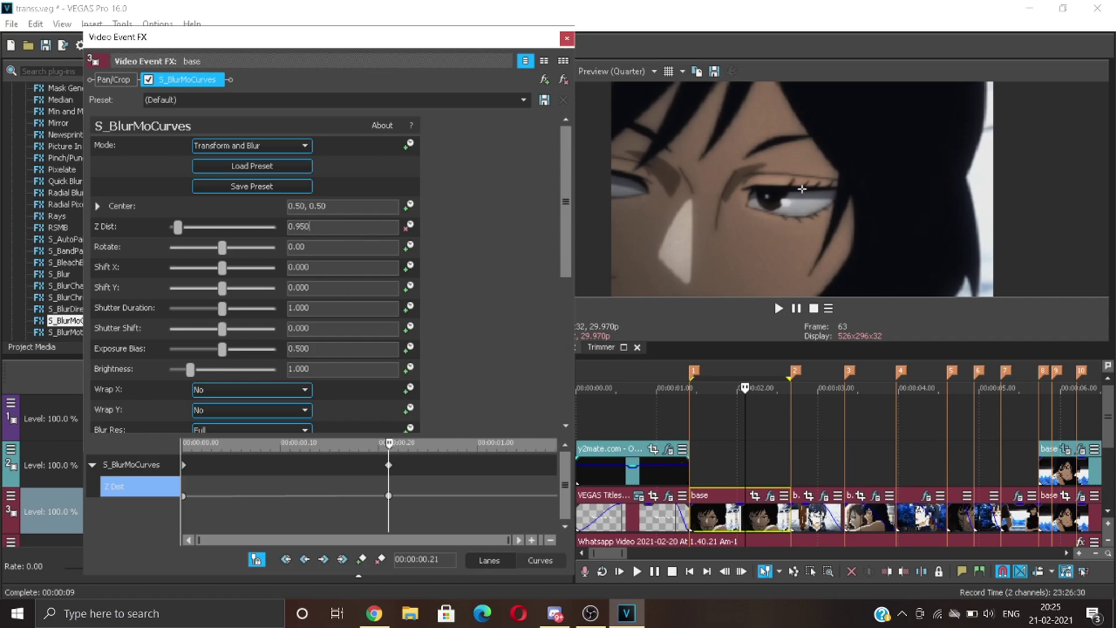
Step: Commit 0.950, then add a 1.467 Z Dist keyframe and move it to the effect's end
{"action": "key", "text": "Return"}
{"action": "left_click", "coordinate": [408, 492]}
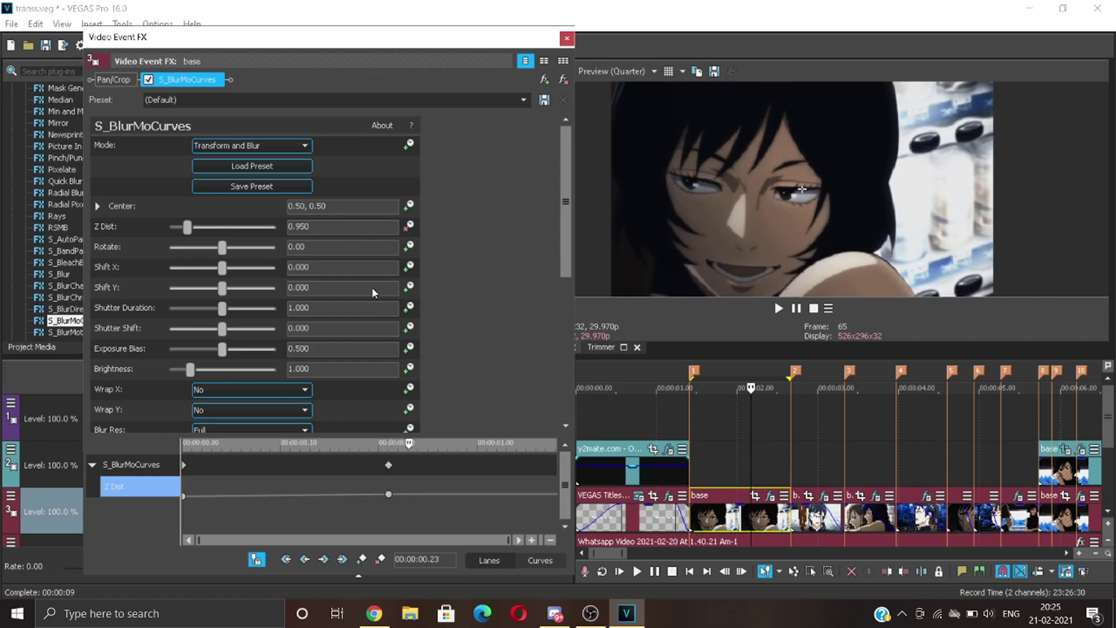
{"action": "left_click_drag", "start_coordinate": [190, 232], "coordinate": [202, 233]}
{"action": "left_click_drag", "start_coordinate": [408, 493], "coordinate": [610, 532]}
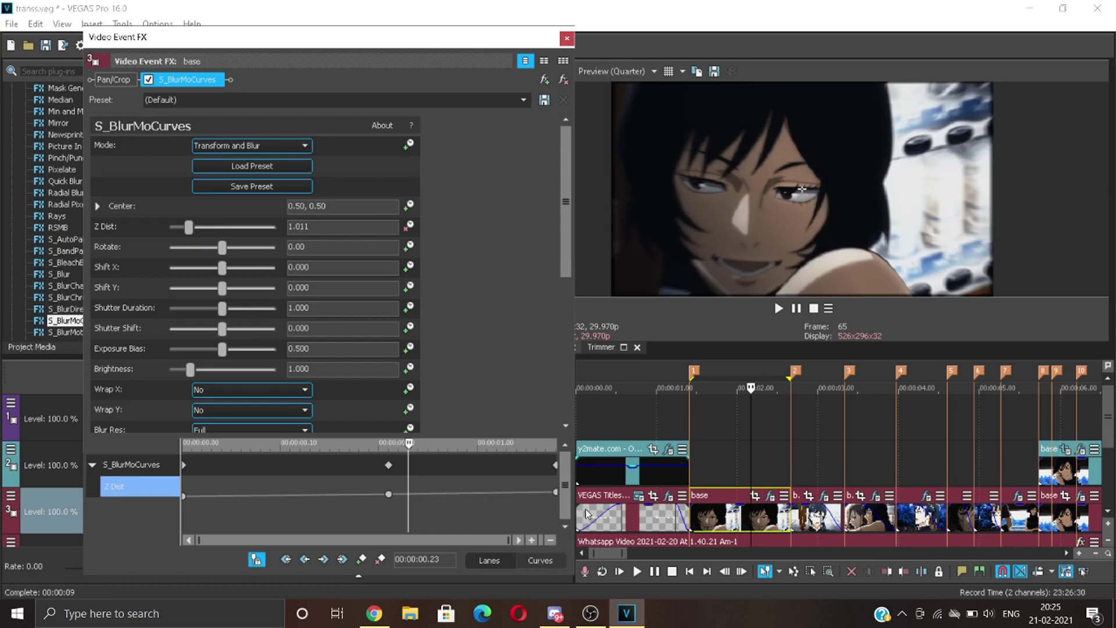
Step: Select the Z Dist keyframes and set their interpolation to Split Manual
{"action": "left_click_drag", "start_coordinate": [270, 508], "coordinate": [391, 506]}
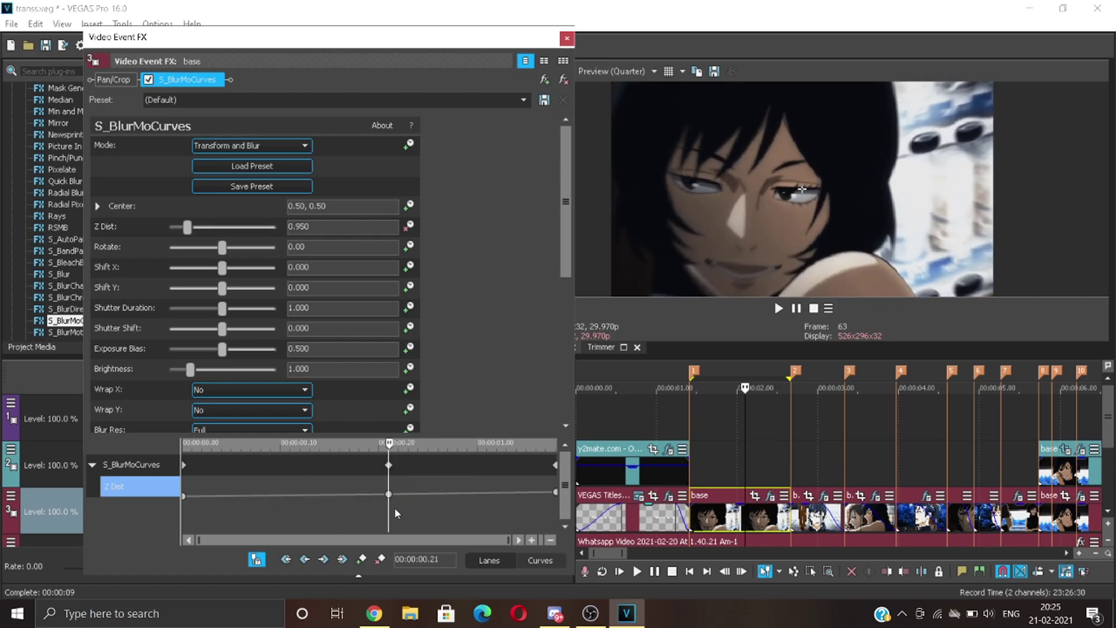
{"action": "left_click", "coordinate": [185, 495]}
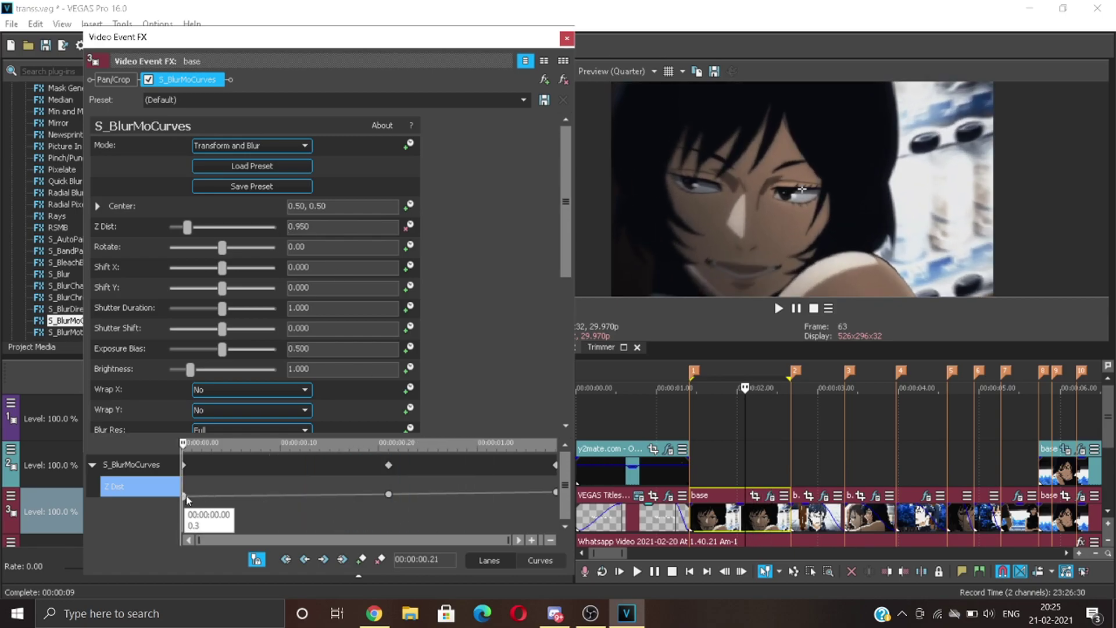
{"action": "left_click", "coordinate": [389, 494]}
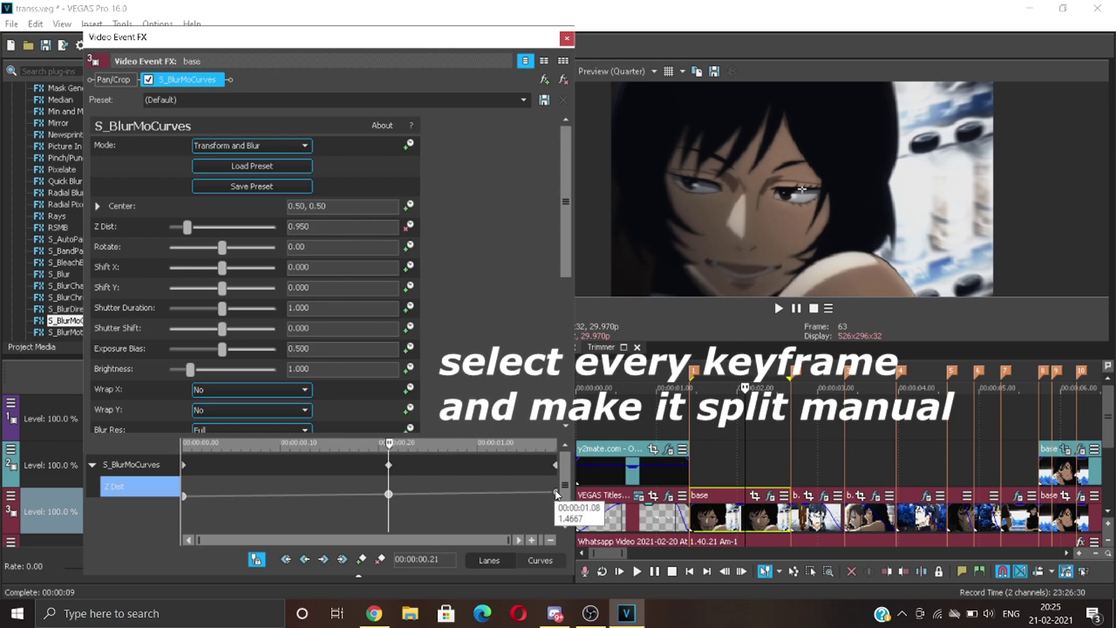
{"action": "left_click", "coordinate": [556, 493]}
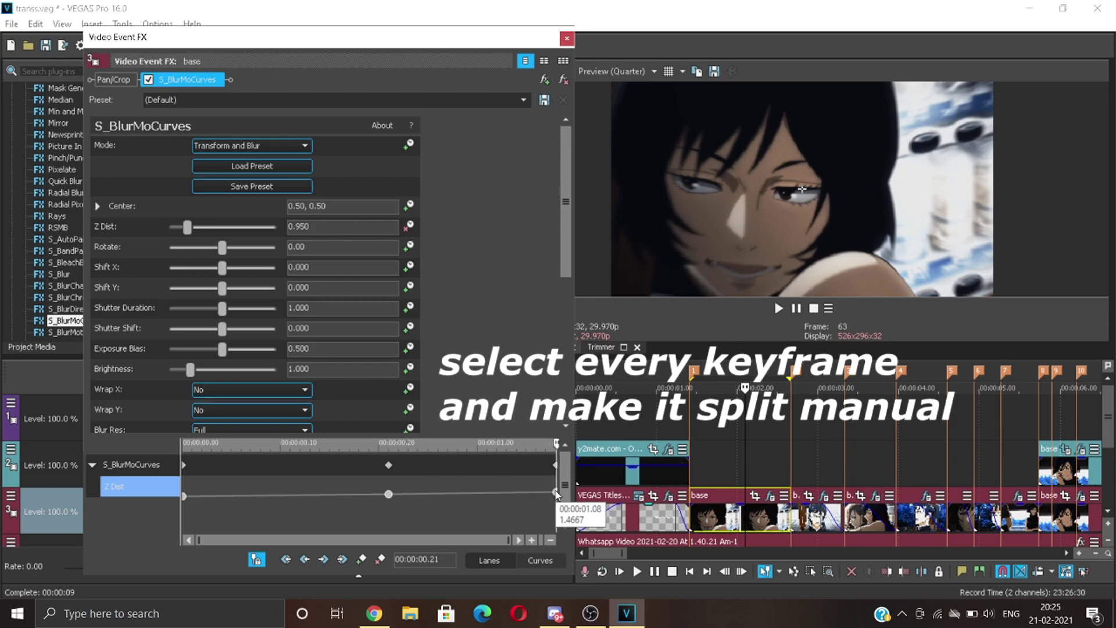
{"action": "right_click", "coordinate": [388, 494]}
{"action": "left_click", "coordinate": [406, 486]}
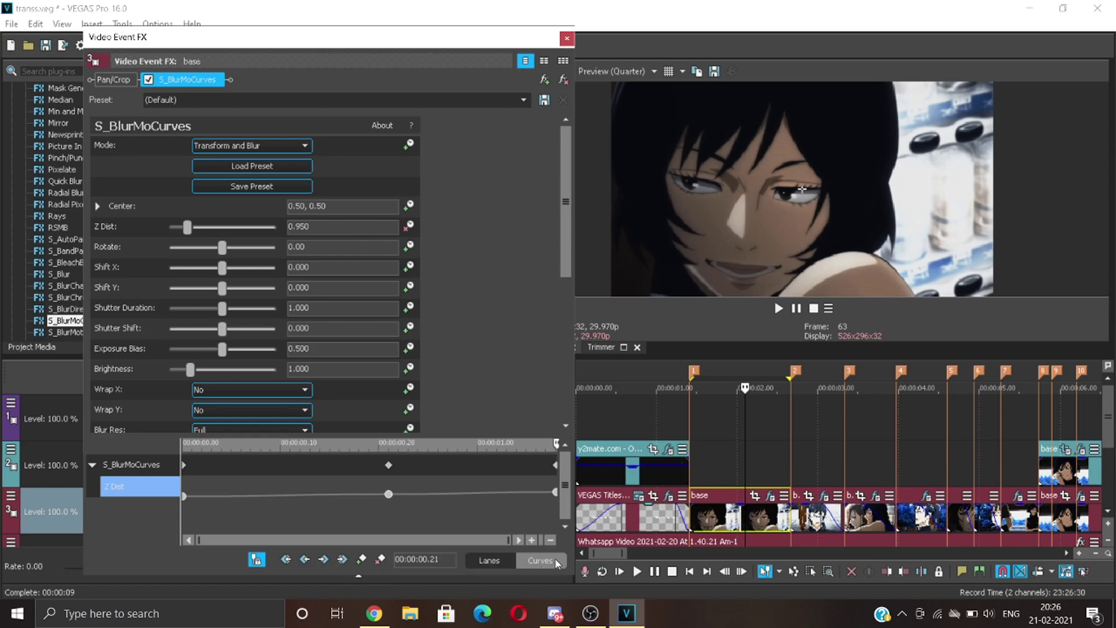
Step: Show Z Dist as a curve, raise an early point and shift a middle point later
{"action": "left_click", "coordinate": [536, 557]}
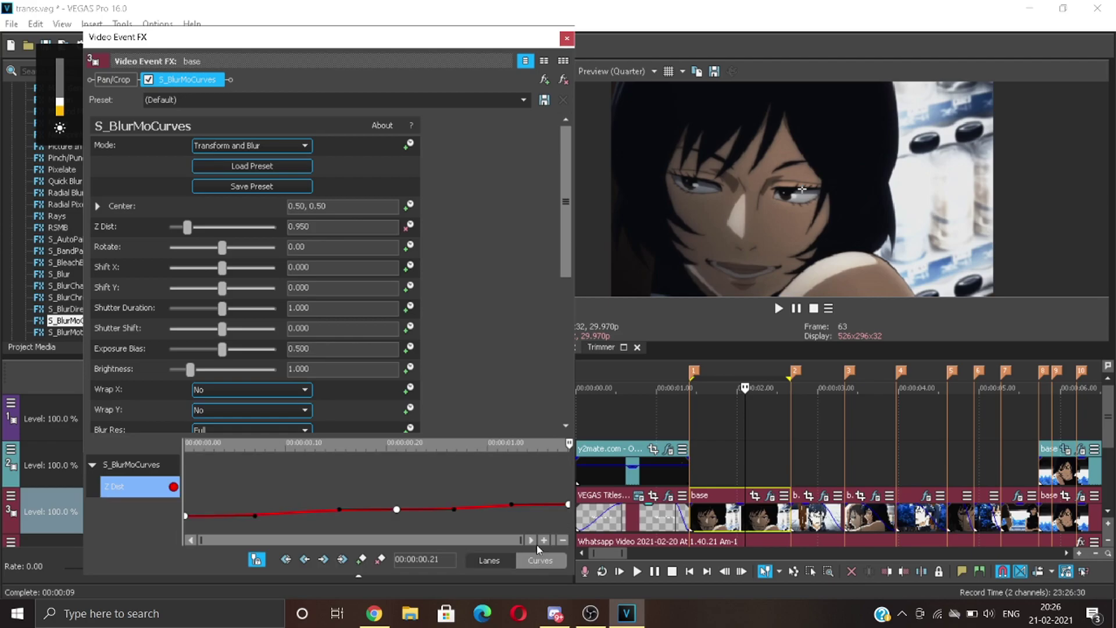
{"action": "left_click_drag", "start_coordinate": [461, 46], "coordinate": [482, 20]}
{"action": "left_click_drag", "start_coordinate": [287, 459], "coordinate": [320, 463]}
{"action": "left_click", "coordinate": [332, 461]}
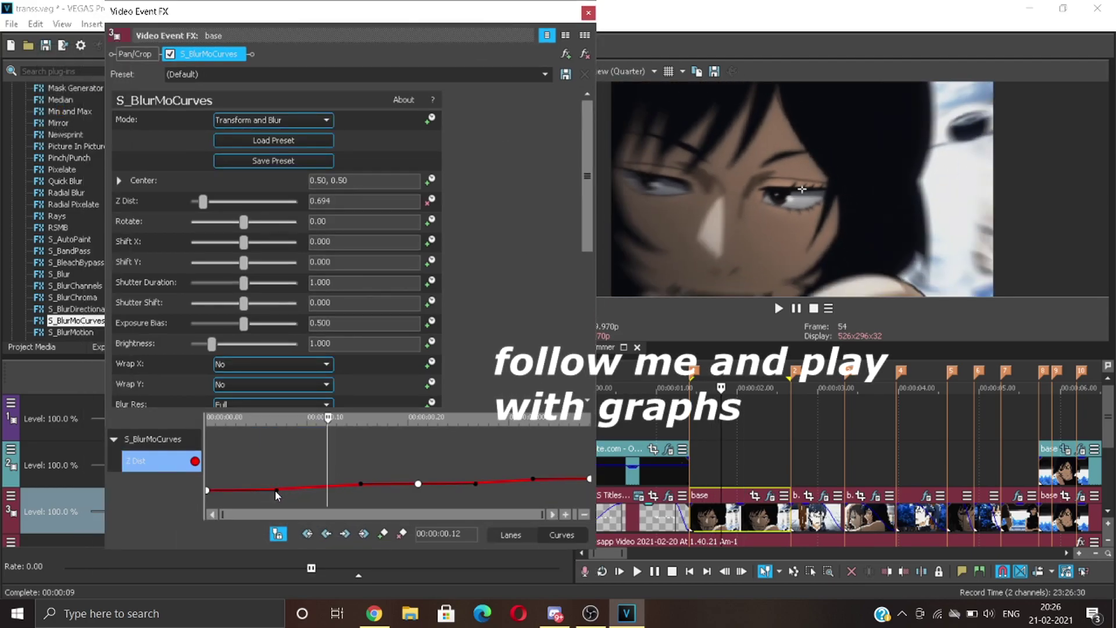
{"action": "left_click_drag", "start_coordinate": [274, 490], "coordinate": [249, 484]}
{"action": "mouse_move", "coordinate": [361, 481]}
{"action": "left_mouse_down"}
{"action": "mouse_move", "coordinate": [387, 481]}
{"action": "mouse_move", "coordinate": [372, 480]}
{"action": "left_mouse_up"}
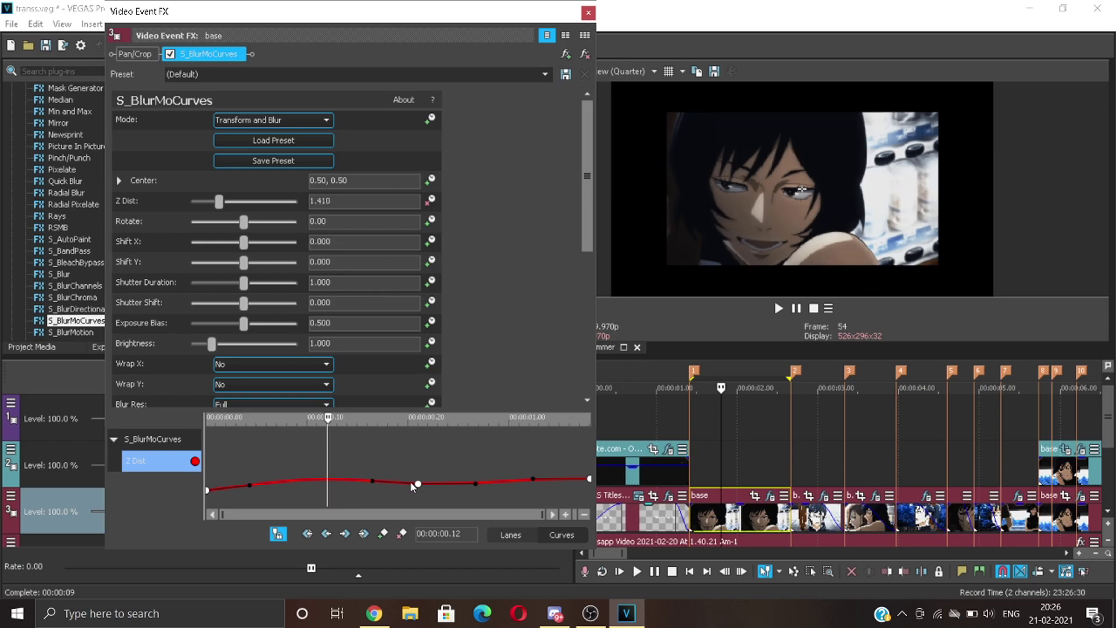
Step: Ease the late curve points, one to about 0.9045, and mark the clip's range on the ruler
{"action": "left_click_drag", "start_coordinate": [589, 478], "coordinate": [540, 468]}
{"action": "left_click_drag", "start_coordinate": [476, 483], "coordinate": [480, 487]}
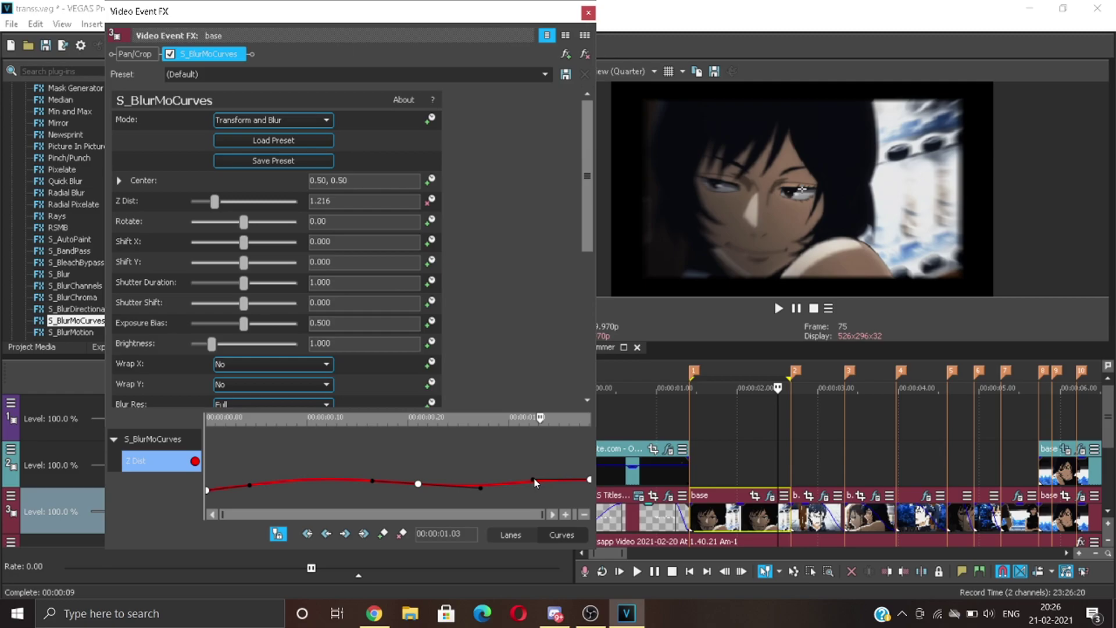
{"action": "left_click_drag", "start_coordinate": [553, 479], "coordinate": [565, 482]}
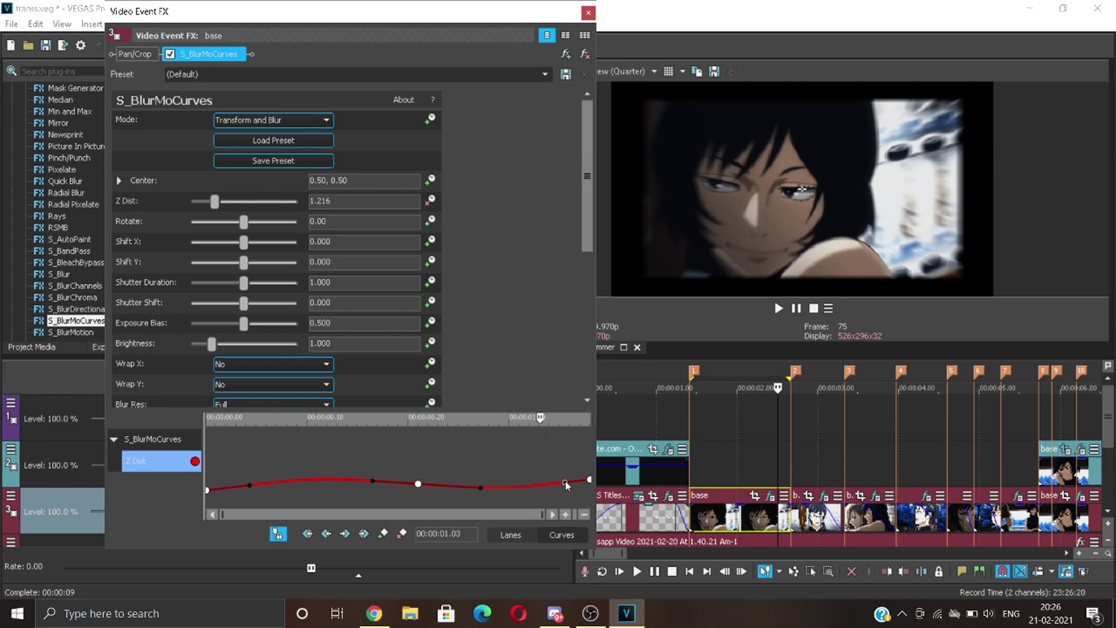
{"action": "left_click", "coordinate": [371, 481]}
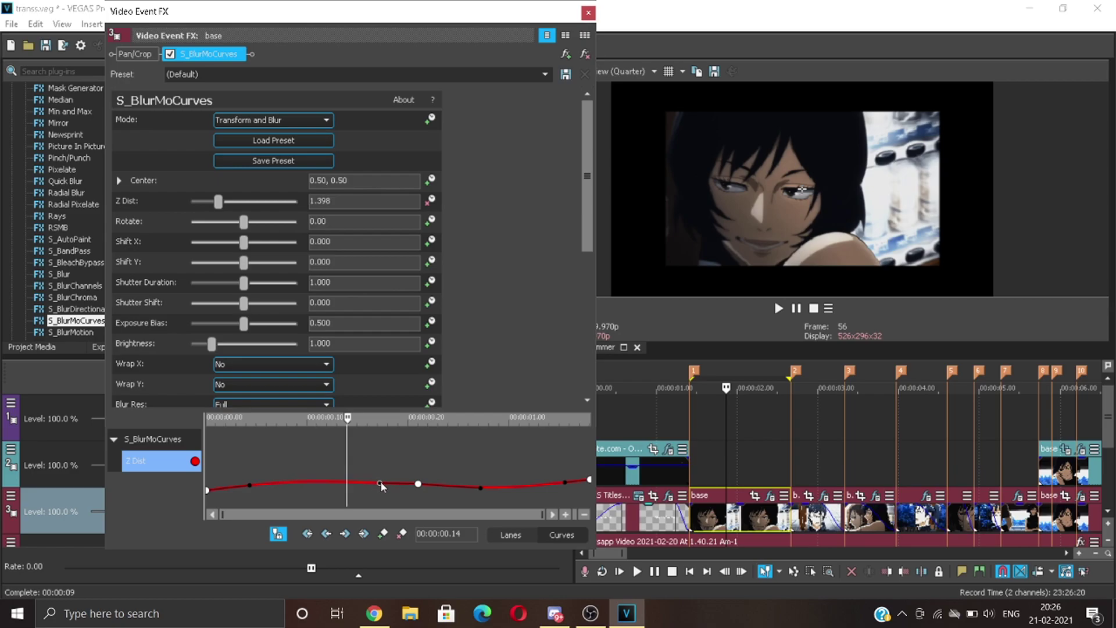
{"action": "left_click_drag", "start_coordinate": [371, 482], "coordinate": [341, 480]}
{"action": "left_click_drag", "start_coordinate": [249, 483], "coordinate": [573, 479]}
{"action": "left_click", "coordinate": [535, 483]}
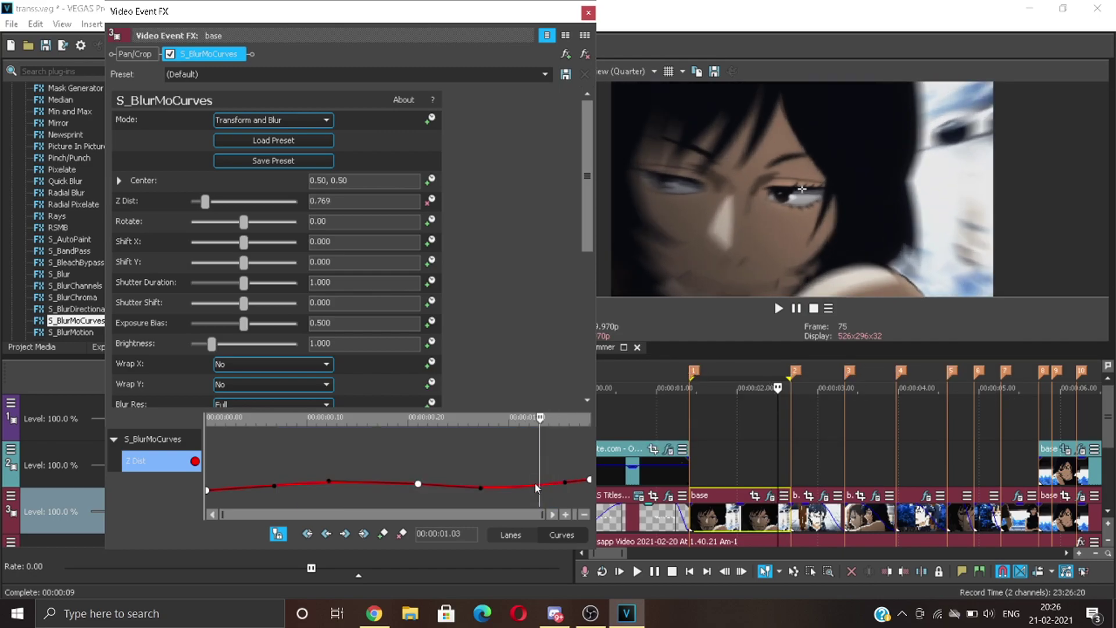
{"action": "left_click_drag", "start_coordinate": [691, 373], "coordinate": [790, 384]}
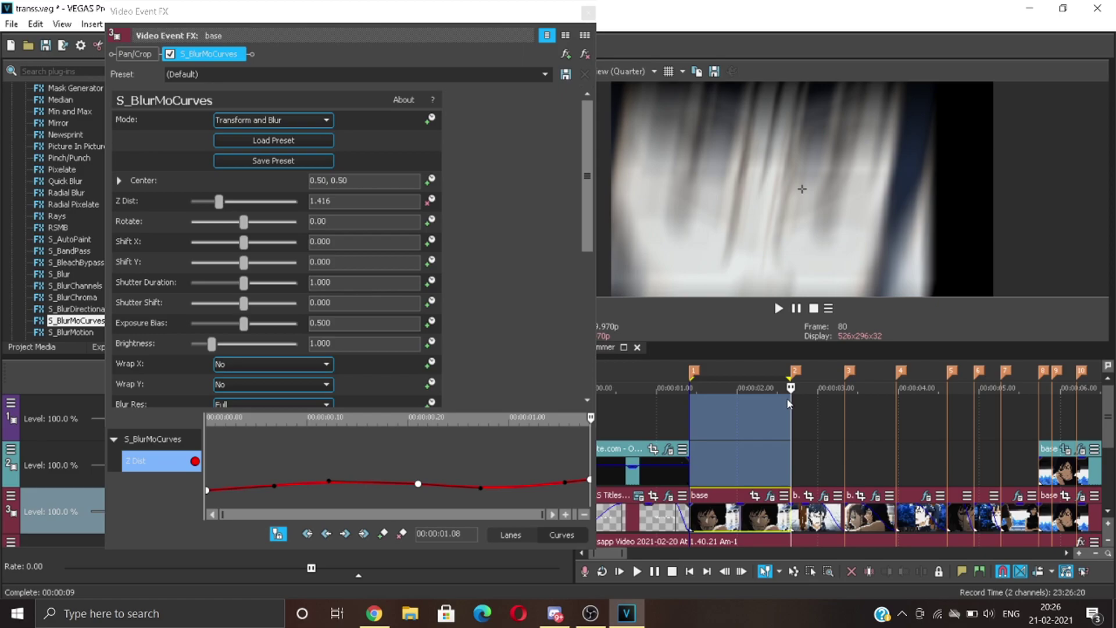
Step: Preview the marked range, then nudge the middle and late curve points to reshape the curve
{"action": "key", "text": "space"}
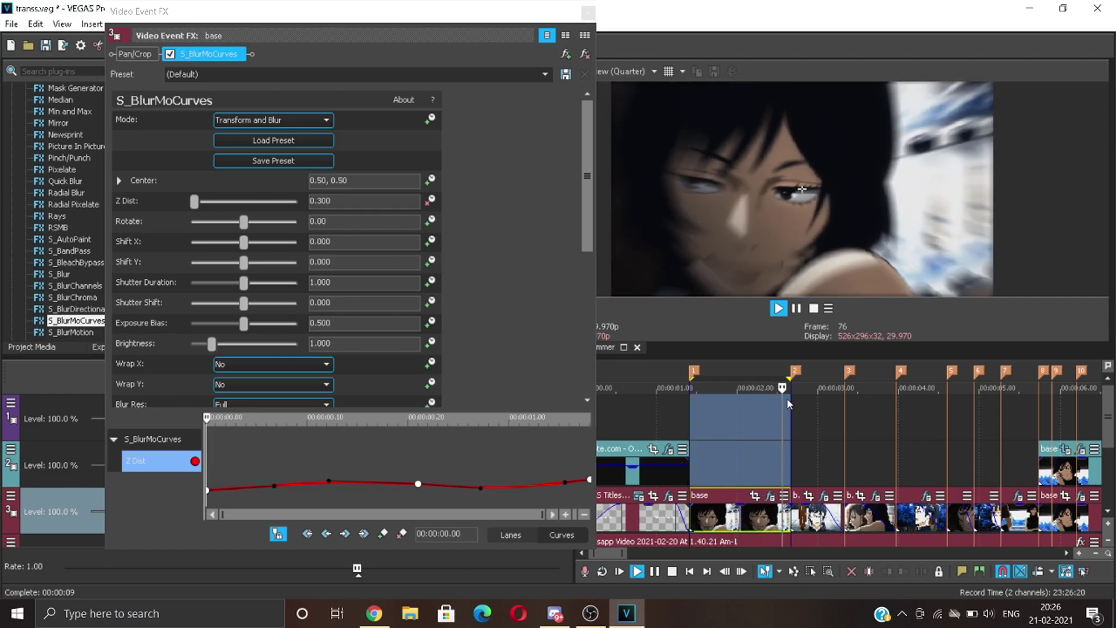
{"action": "key", "text": "space"}
{"action": "left_click", "coordinate": [411, 465]}
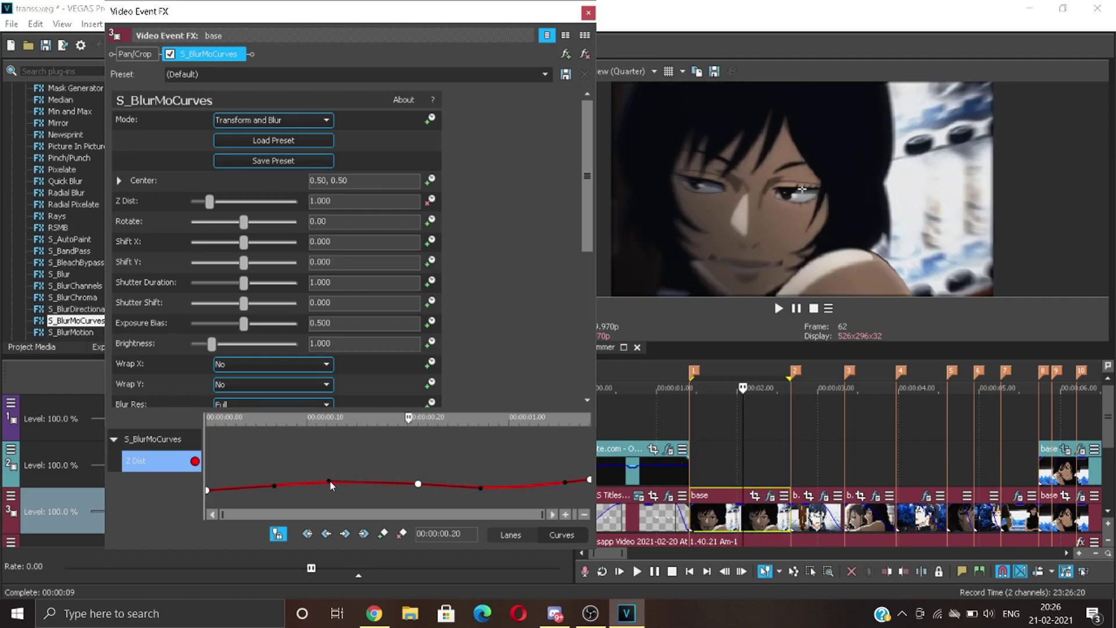
{"action": "left_click_drag", "start_coordinate": [331, 480], "coordinate": [348, 479]}
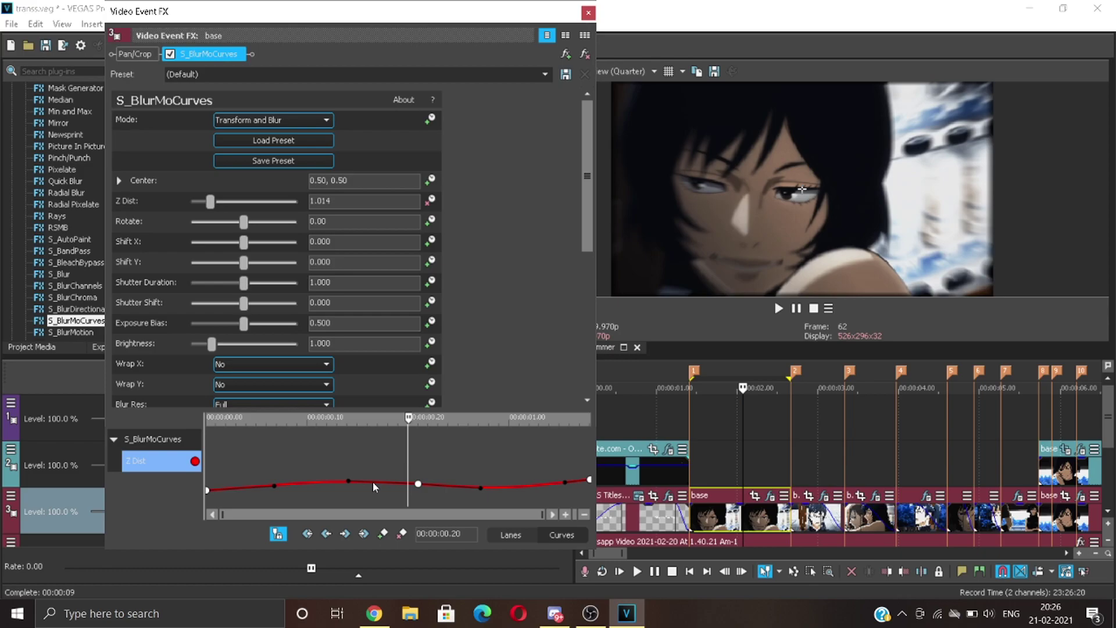
{"action": "left_click_drag", "start_coordinate": [480, 487], "coordinate": [471, 488]}
Step: Preview a longer range, then soften the easing and move the late Z Dist keyframe later
{"action": "left_click_drag", "start_coordinate": [691, 367], "coordinate": [786, 407]}
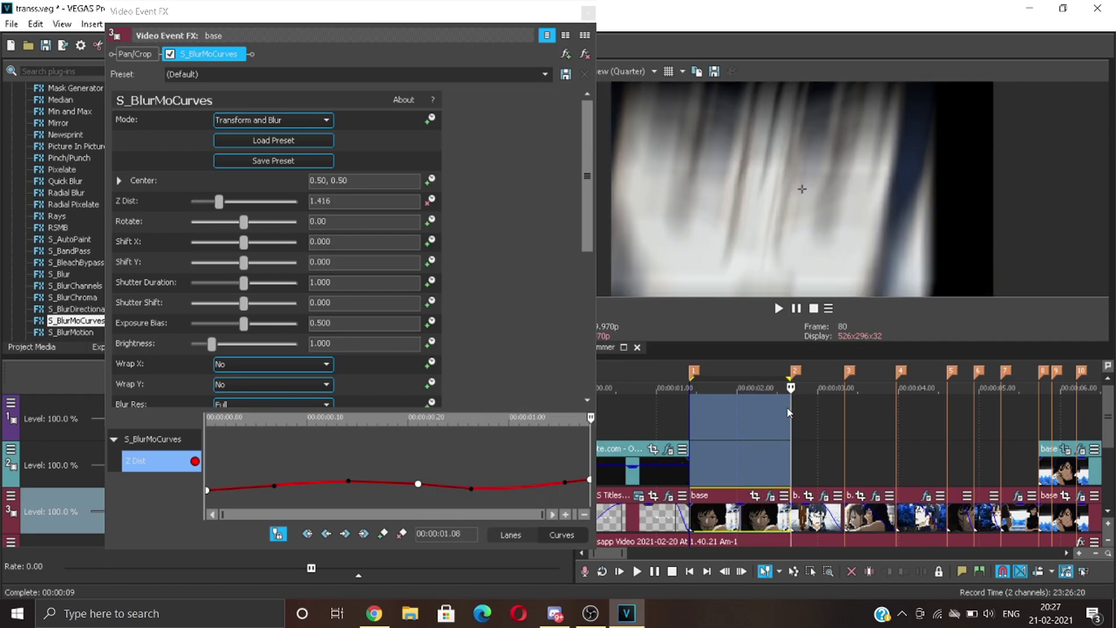
{"action": "key", "text": "space"}
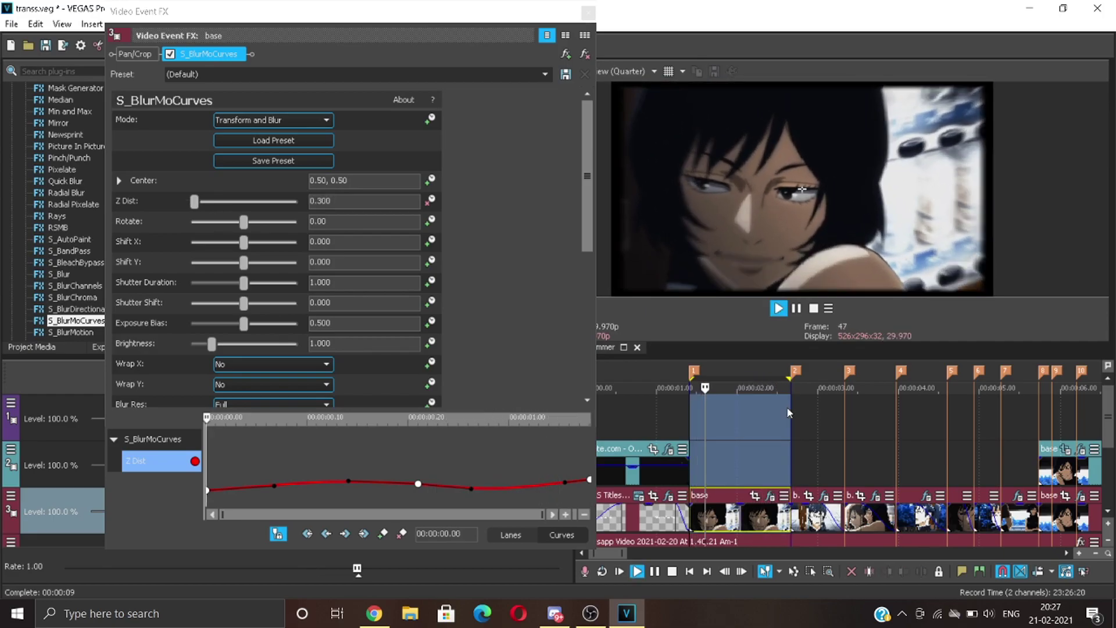
{"action": "key", "text": "space"}
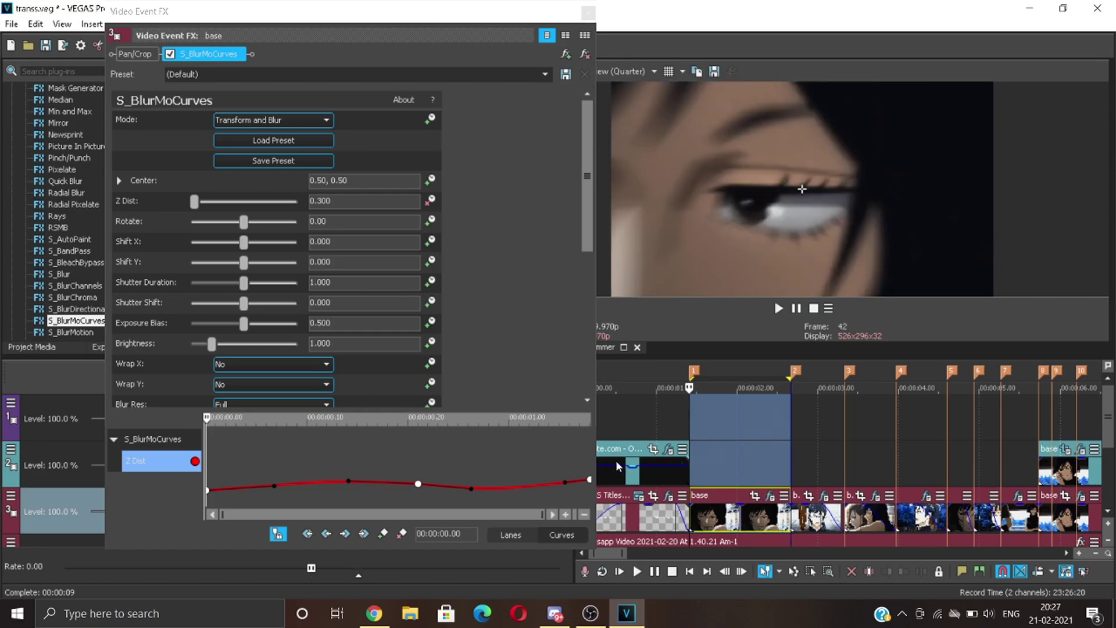
{"action": "left_click", "coordinate": [538, 480]}
{"action": "left_click_drag", "start_coordinate": [564, 481], "coordinate": [560, 484]}
{"action": "left_click_drag", "start_coordinate": [472, 487], "coordinate": [553, 483]}
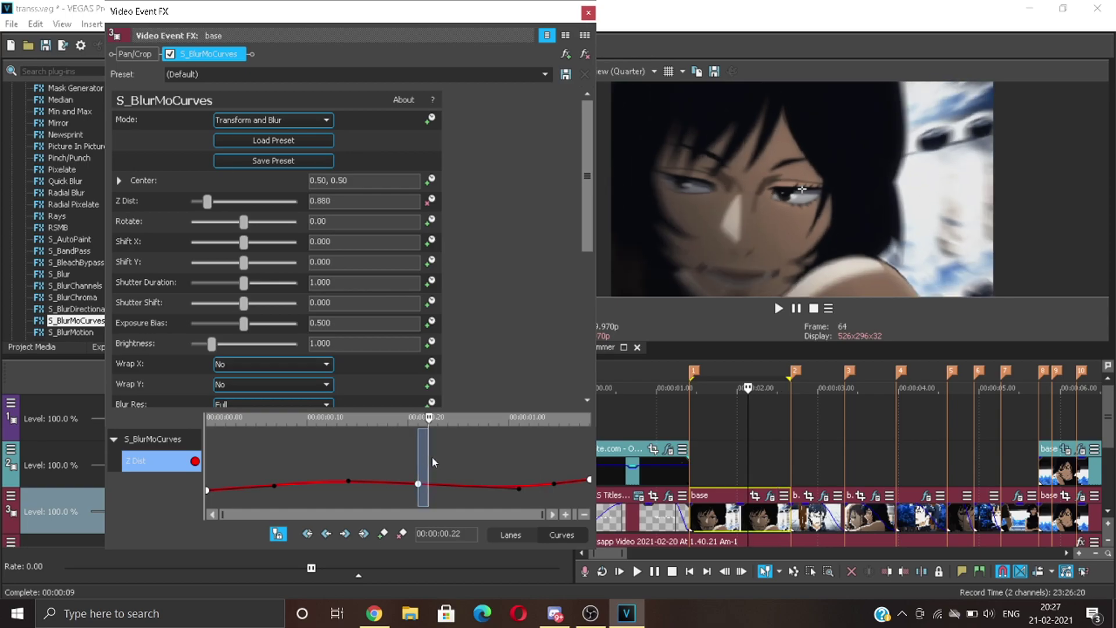
Step: Loop-preview the zoom-blur transition range and stop on frame 68
{"action": "left_click_drag", "start_coordinate": [431, 455], "coordinate": [550, 473]}
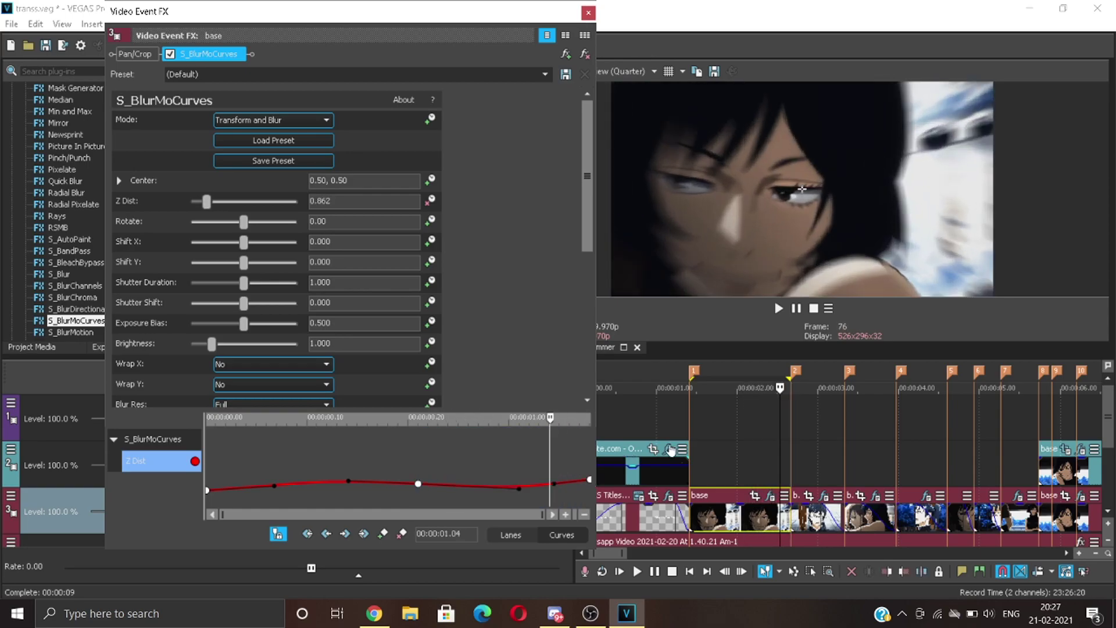
{"action": "left_click_drag", "start_coordinate": [726, 381], "coordinate": [799, 383]}
{"action": "key", "text": "space"}
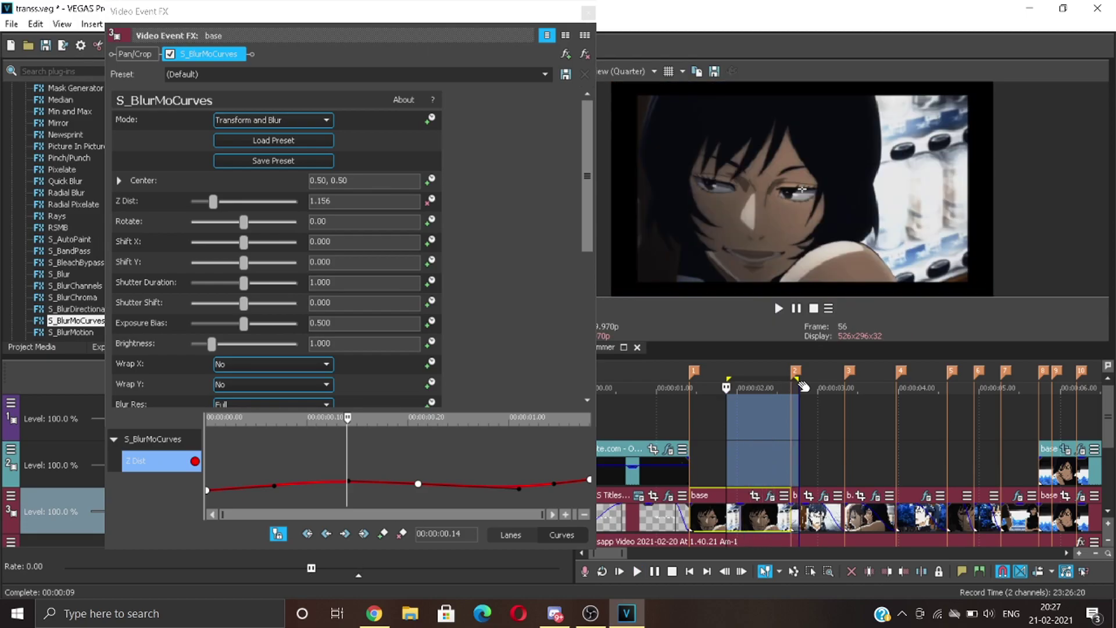
{"action": "key", "text": "space"}
{"action": "left_click", "coordinate": [760, 426]}
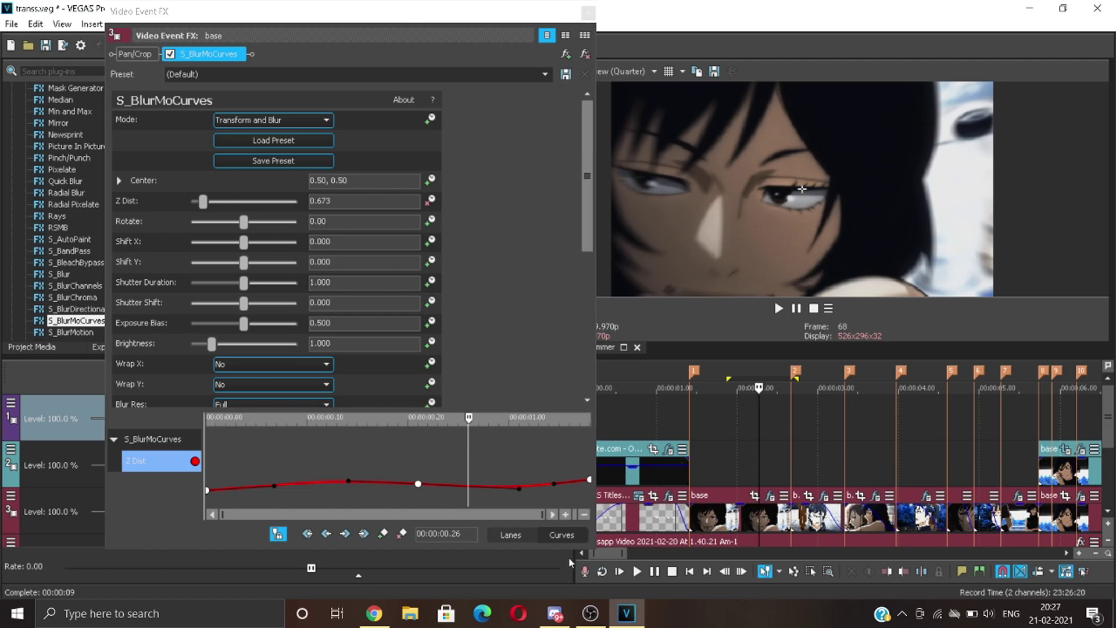
Step: Switch back to lanes view and close the Video Event FX window
{"action": "left_click", "coordinate": [511, 536]}
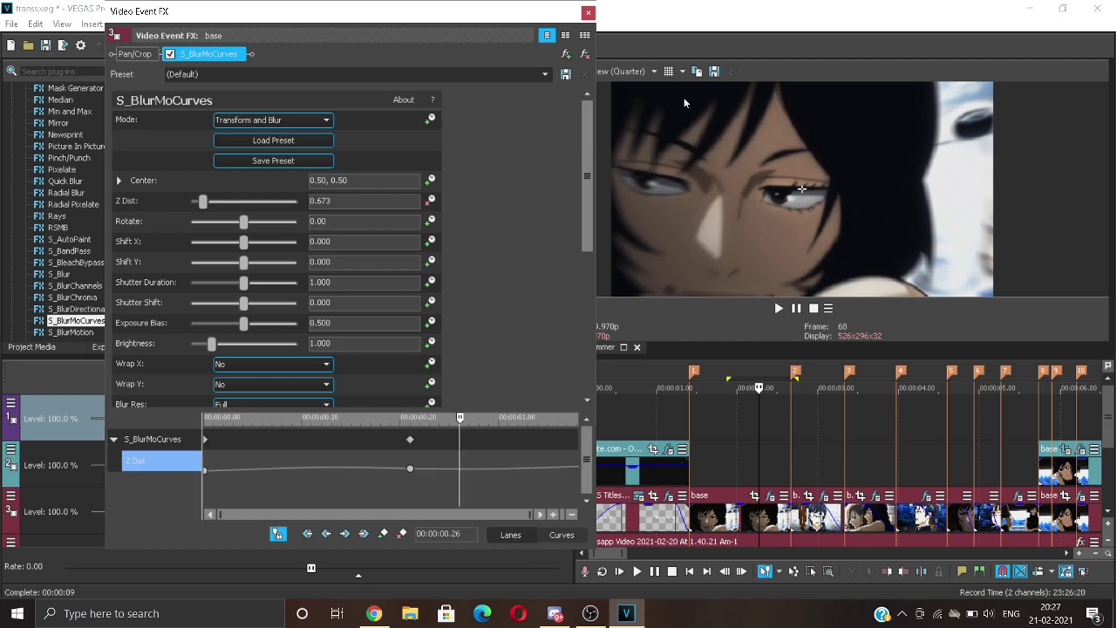
{"action": "left_click_drag", "start_coordinate": [503, 16], "coordinate": [541, 16]}
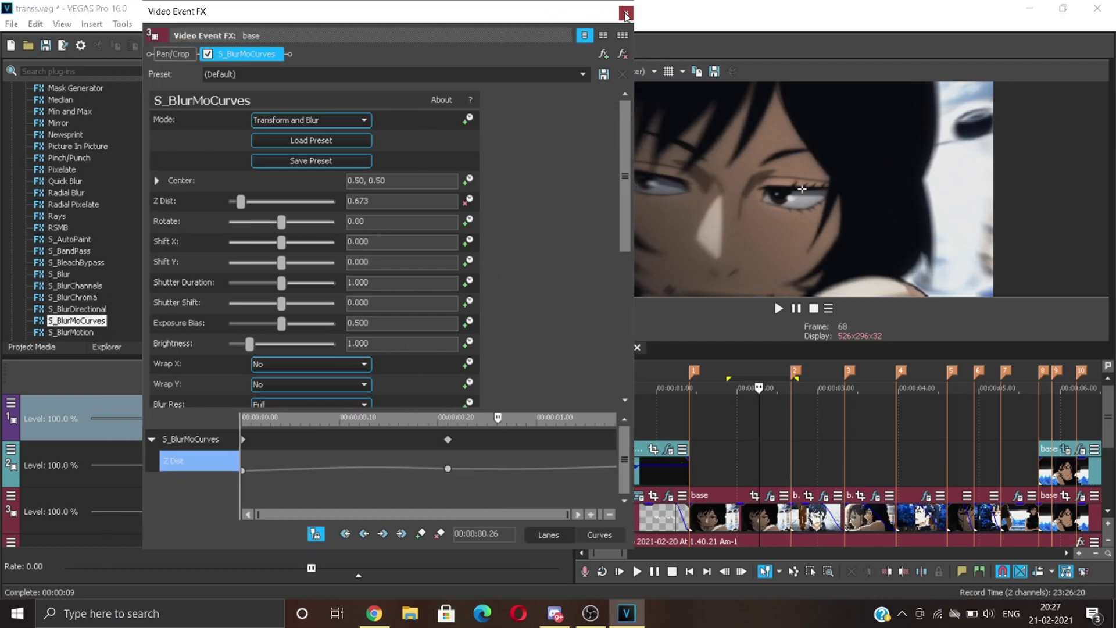
{"action": "left_click", "coordinate": [625, 13]}
Step: Drag S_Shake's 'rotate shake' preset (Amplitude 0.510, Frequency 2.34) onto the base event
{"action": "scroll", "coordinate": [85, 263], "scroll_direction": "down", "scroll_amount": 3}
{"action": "scroll", "coordinate": [86, 264], "scroll_direction": "down", "scroll_amount": 12}
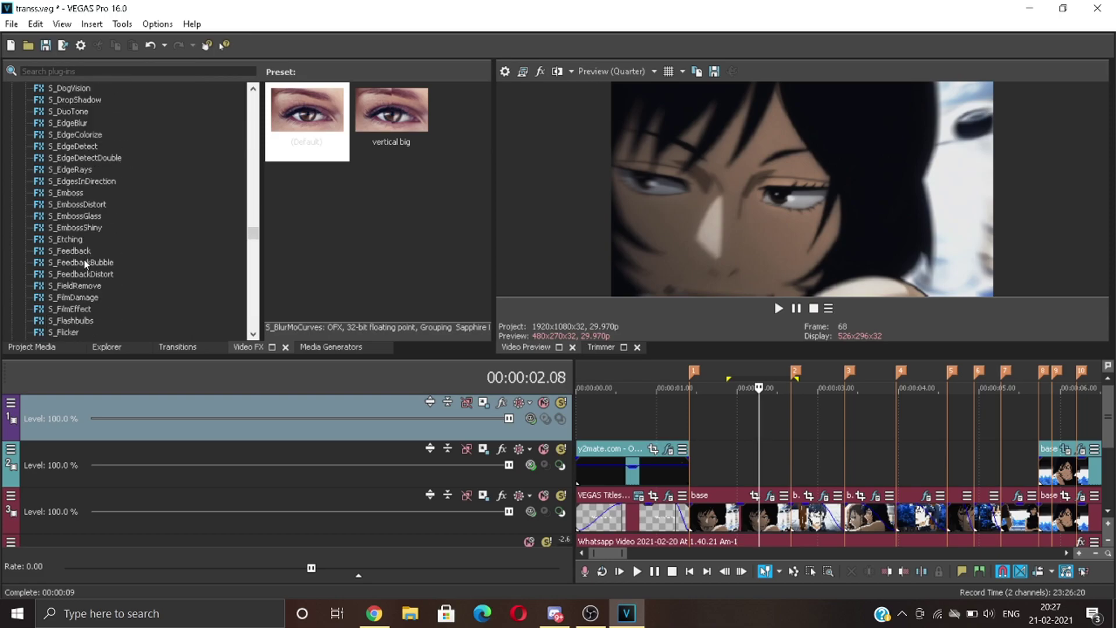
{"action": "scroll", "coordinate": [162, 238], "scroll_direction": "down", "scroll_amount": 7}
{"action": "scroll", "coordinate": [87, 237], "scroll_direction": "down", "scroll_amount": 16}
{"action": "left_click", "coordinate": [65, 262]}
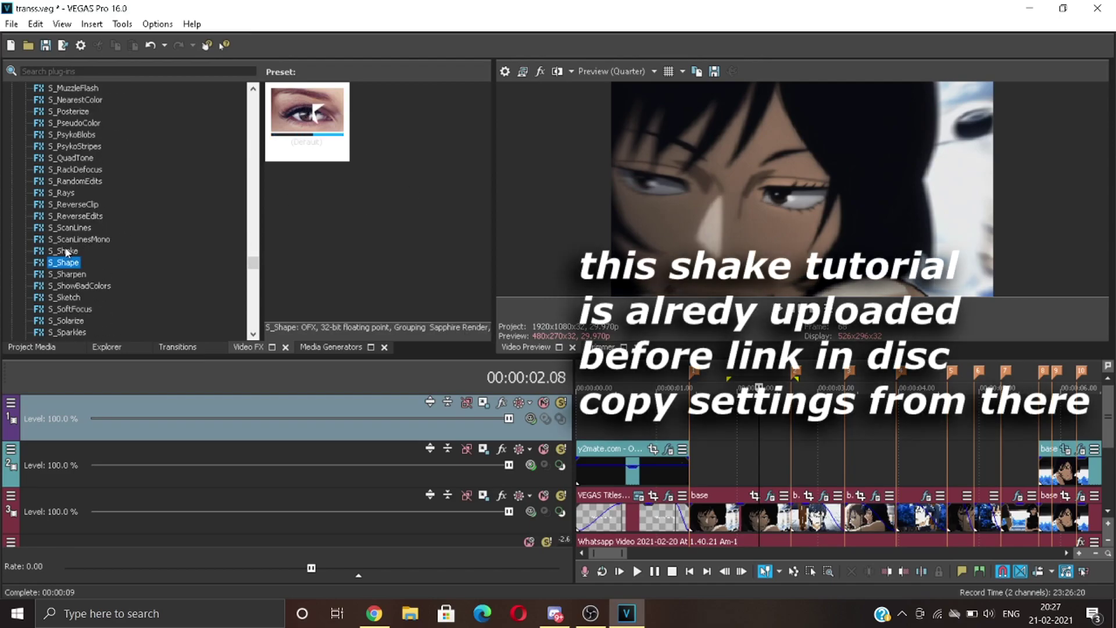
{"action": "left_click", "coordinate": [66, 251]}
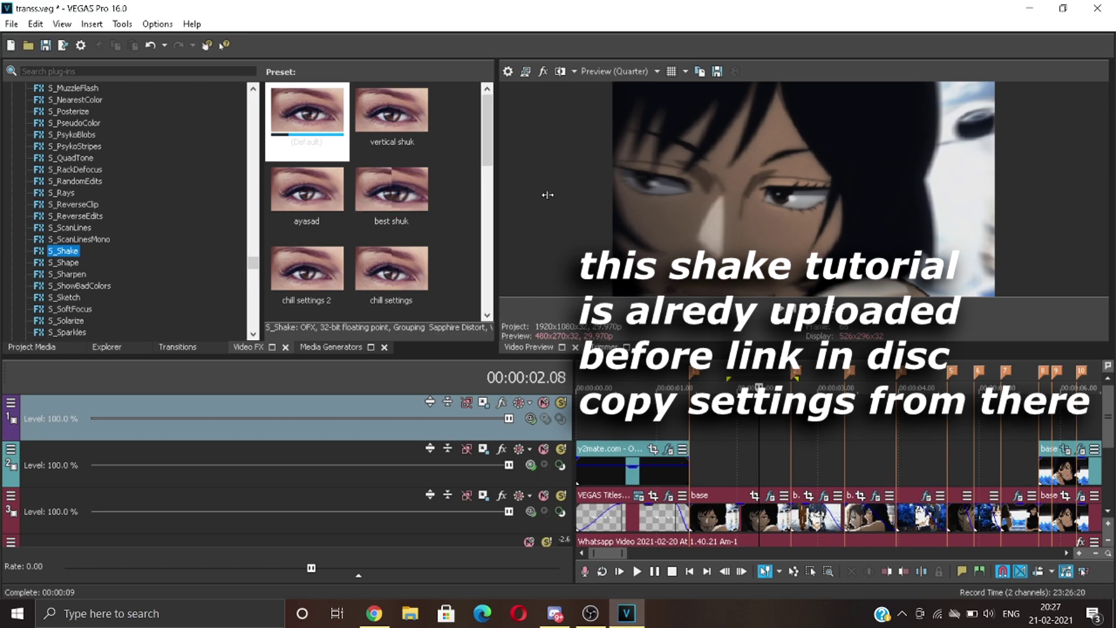
{"action": "left_click_drag", "start_coordinate": [548, 194], "coordinate": [546, 195]}
{"action": "left_click_drag", "start_coordinate": [471, 269], "coordinate": [736, 517]}
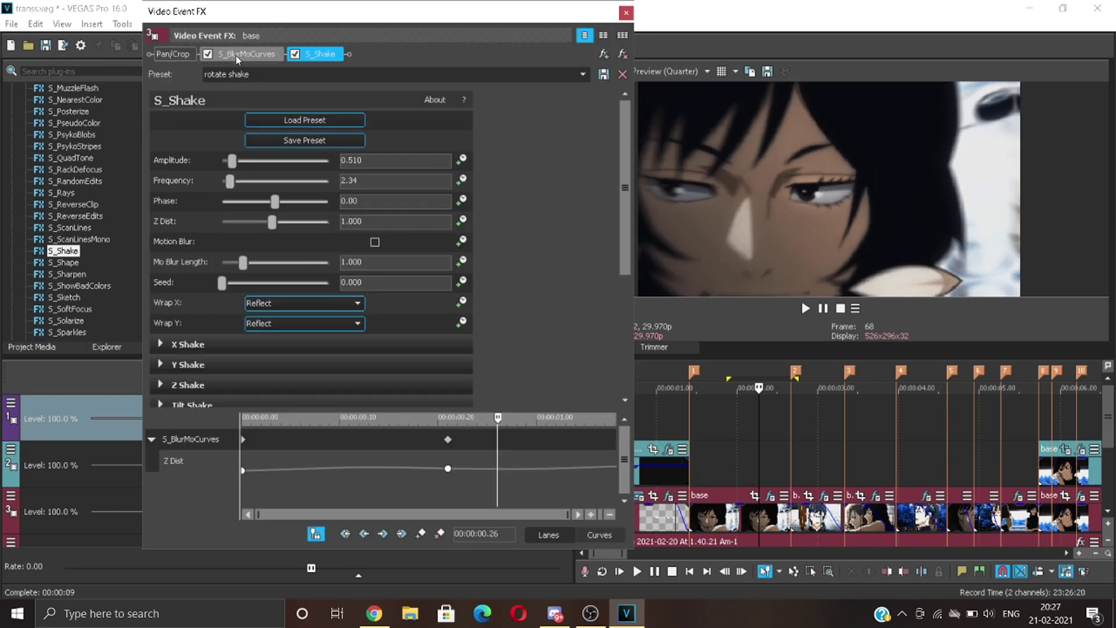
Step: Put S_Shake ahead of S_BlurMoCurves and set its Amplitude to 0.300
{"action": "left_click_drag", "start_coordinate": [341, 56], "coordinate": [346, 57]}
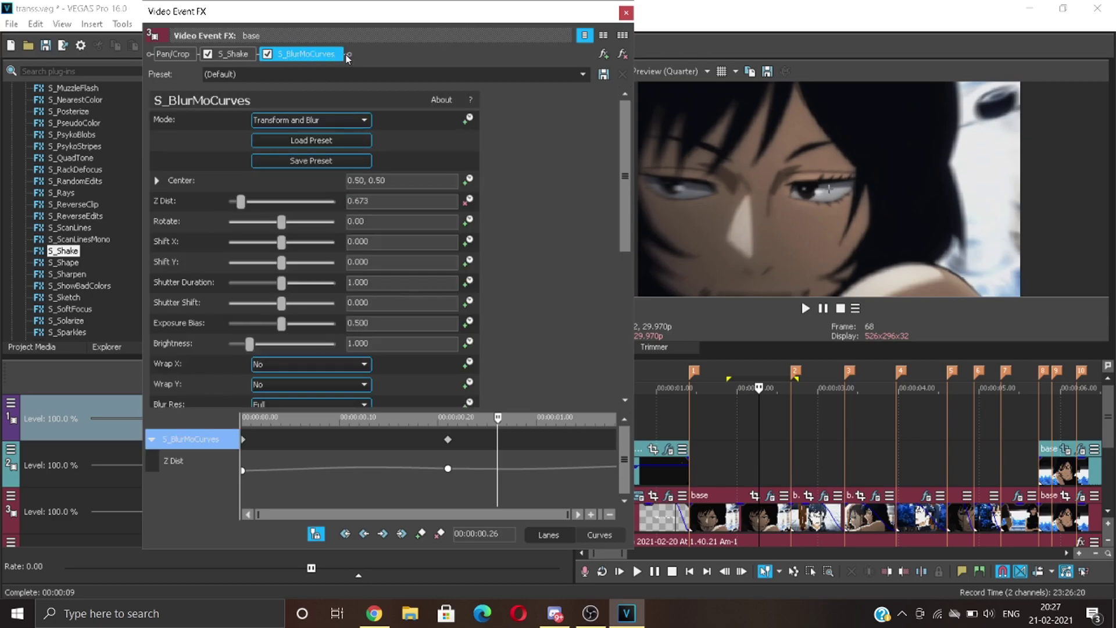
{"action": "left_click", "coordinate": [230, 55]}
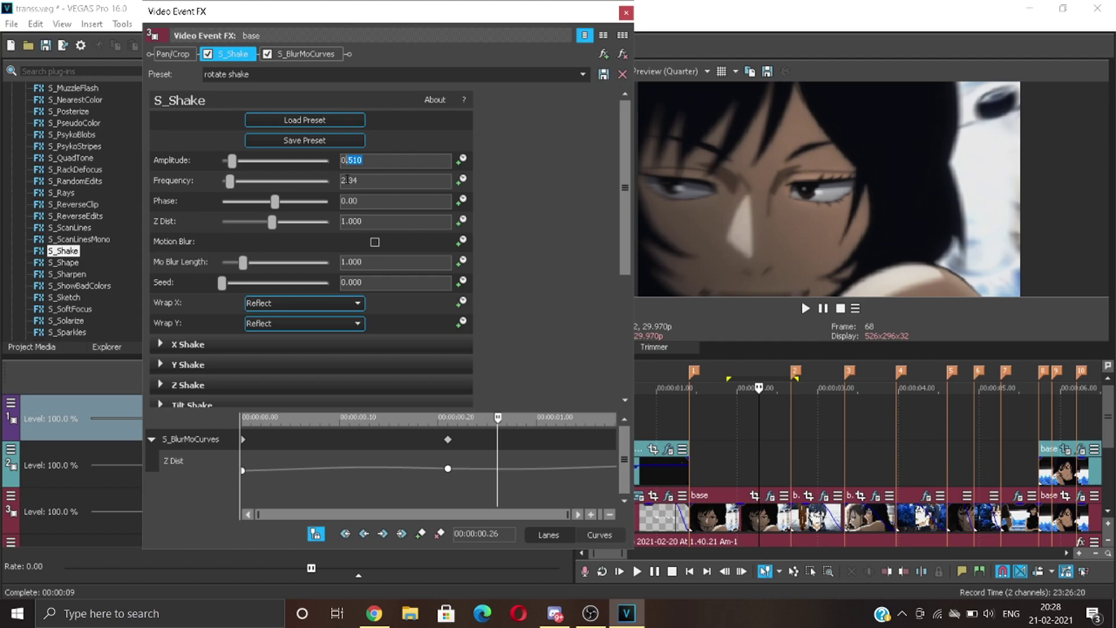
{"action": "type", "text": "0.300"}
{"action": "key", "text": "Return"}
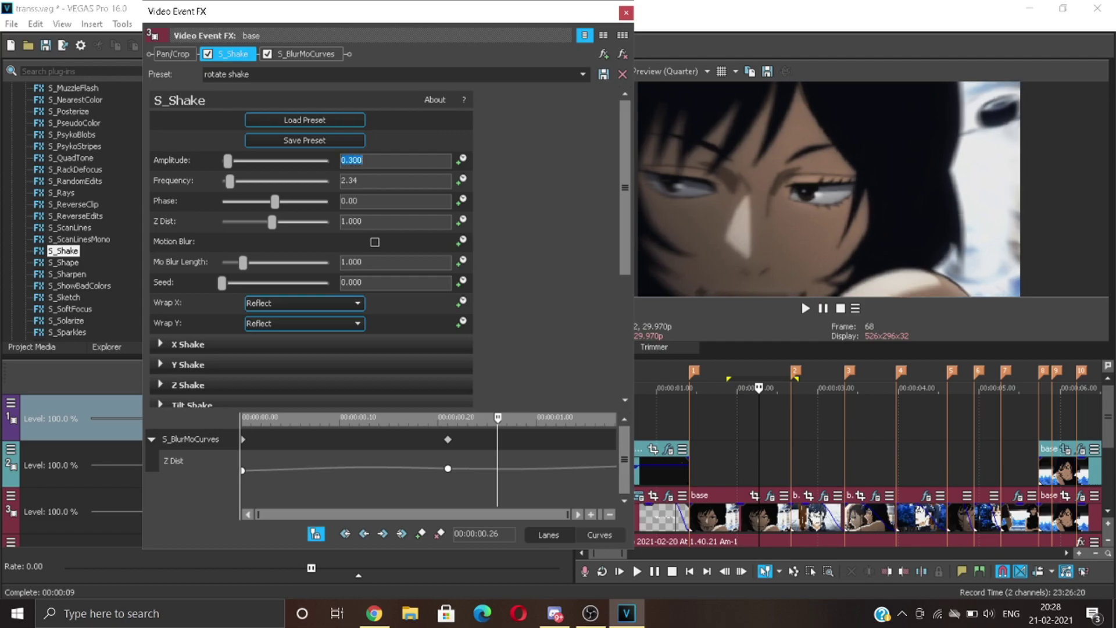
Step: Tune the S_Shake Frequency to 1.90 while checking points on the effect timeline
{"action": "left_click_drag", "start_coordinate": [234, 180], "coordinate": [230, 181]}
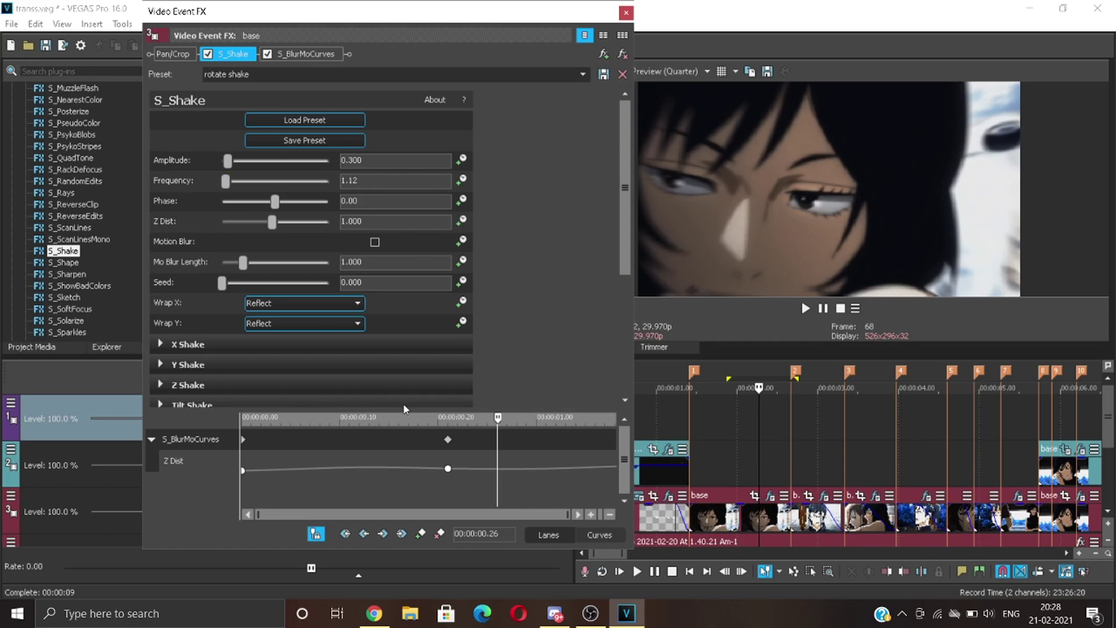
{"action": "left_click_drag", "start_coordinate": [319, 476], "coordinate": [501, 482]}
{"action": "left_click", "coordinate": [487, 482]}
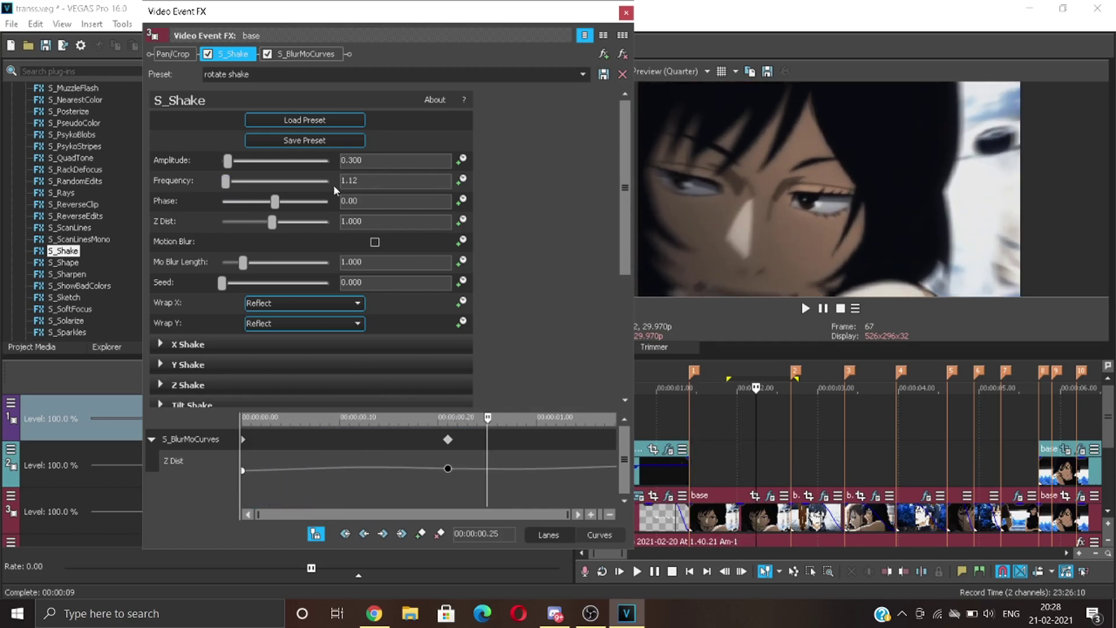
{"action": "left_click_drag", "start_coordinate": [226, 181], "coordinate": [228, 181]}
{"action": "left_click_drag", "start_coordinate": [271, 459], "coordinate": [564, 491]}
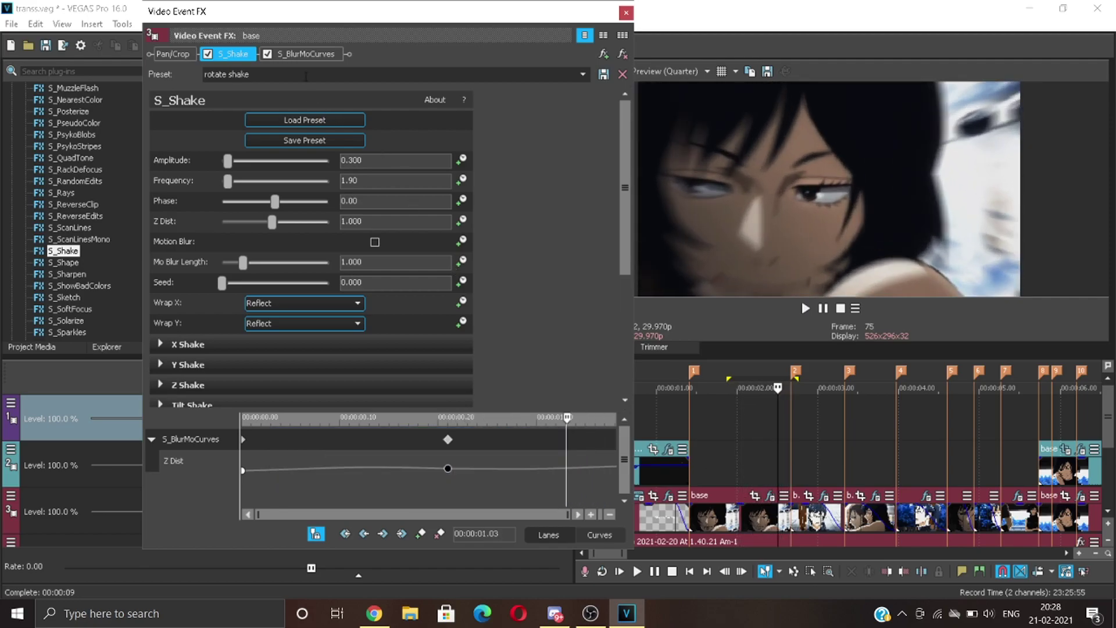
Step: Bring up the S_BlurMoCurves settings and loop-play the transition range
{"action": "left_click", "coordinate": [298, 54]}
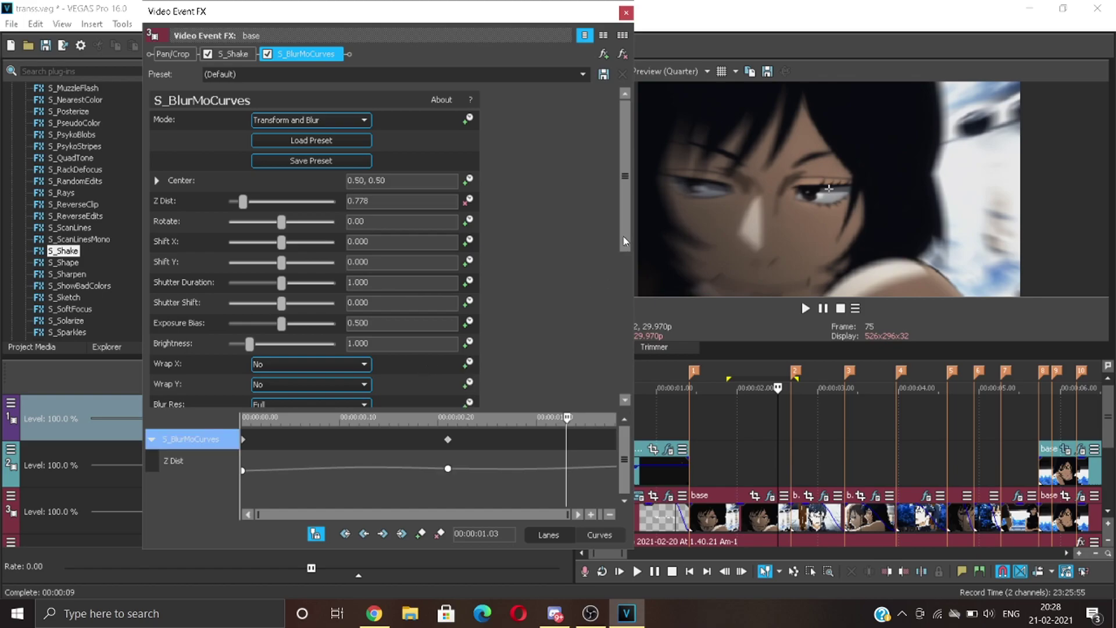
{"action": "scroll", "coordinate": [479, 311], "scroll_direction": "down", "scroll_amount": 2}
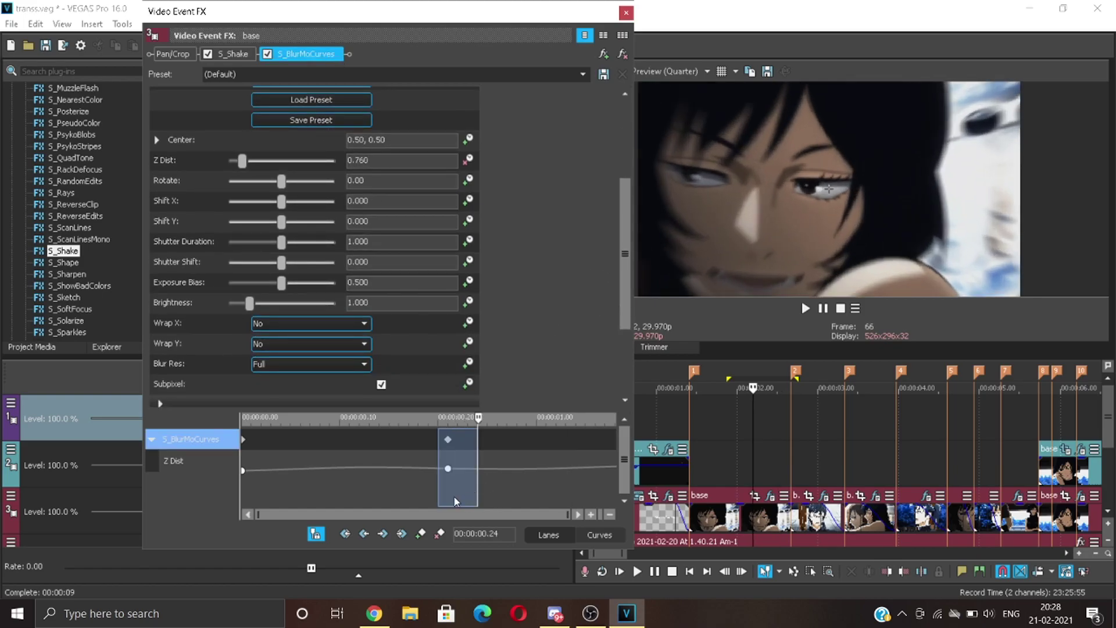
{"action": "left_click", "coordinate": [421, 497]}
{"action": "scroll", "coordinate": [334, 346], "scroll_direction": "down", "scroll_amount": 1}
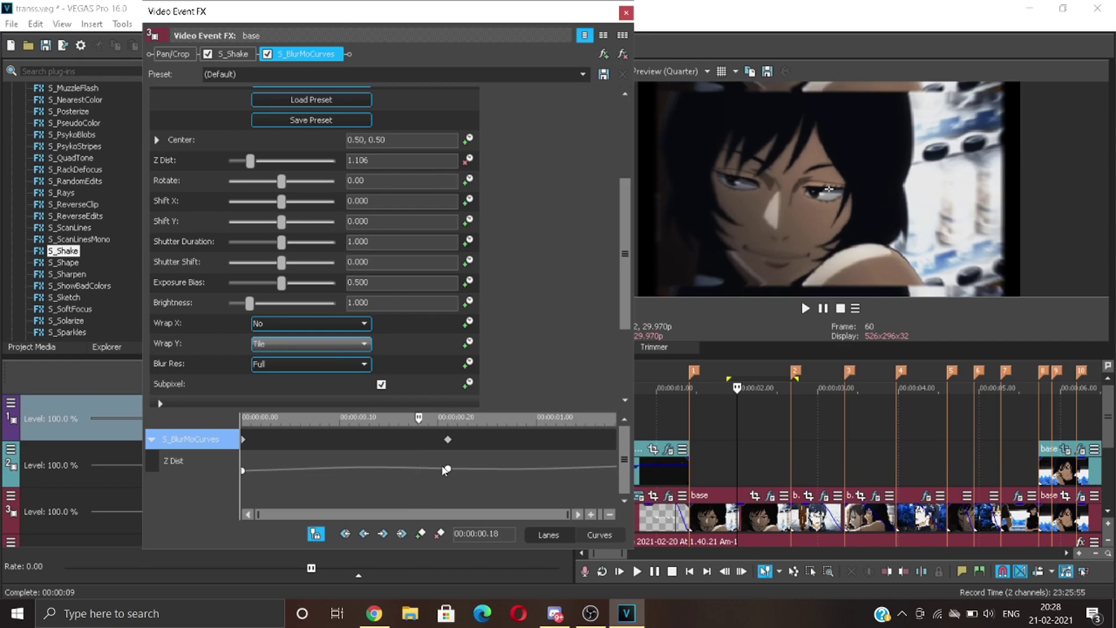
{"action": "left_click_drag", "start_coordinate": [691, 366], "coordinate": [789, 401]}
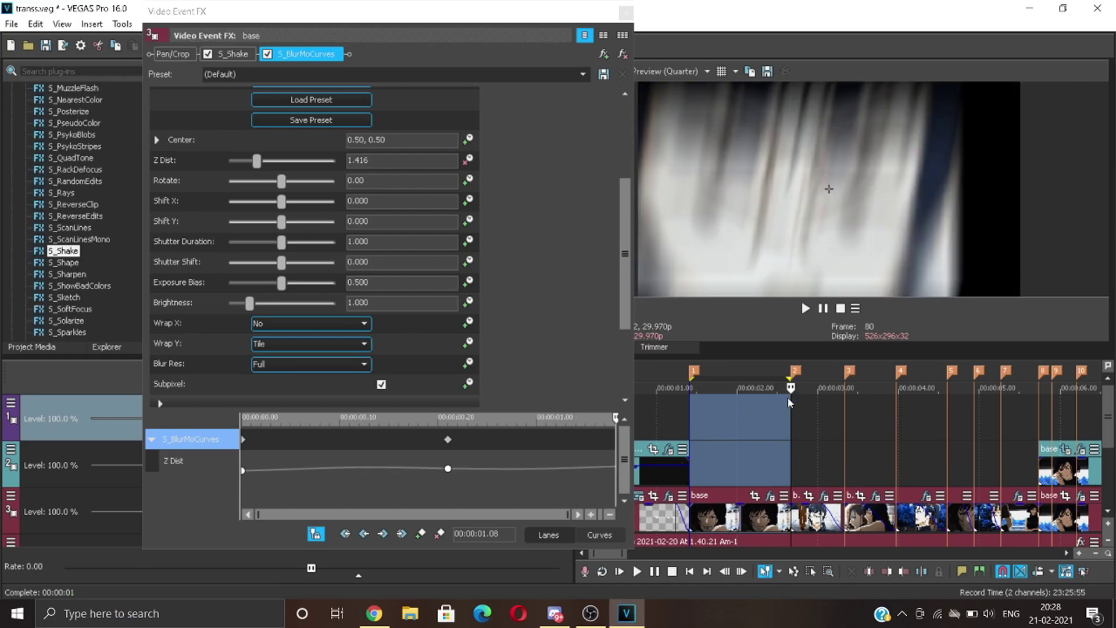
{"action": "key", "text": "space"}
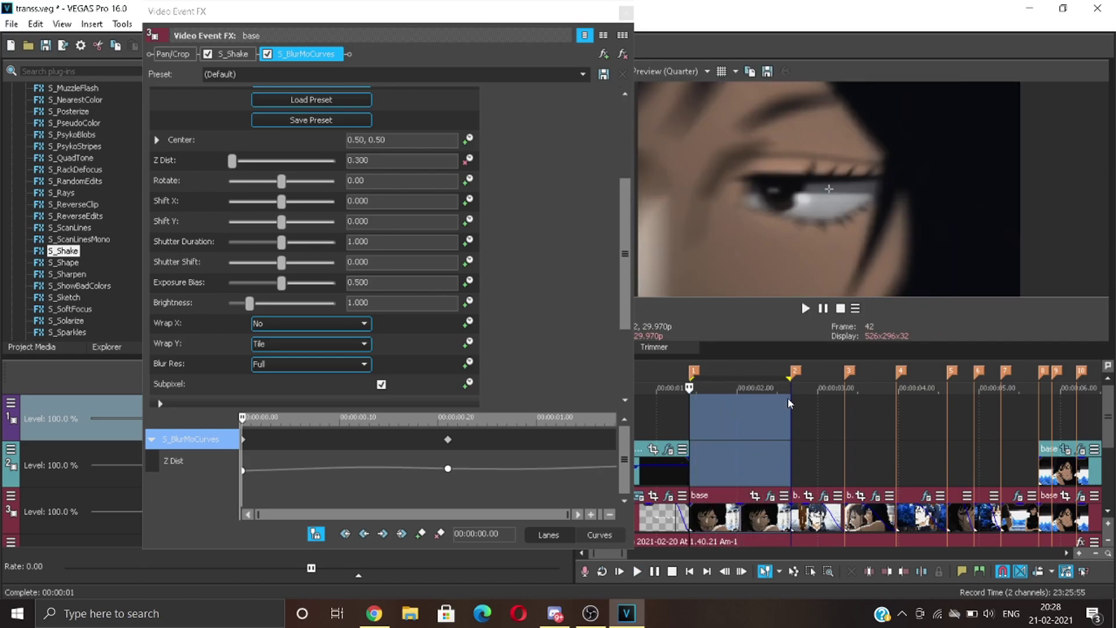
{"action": "key", "text": "space"}
Step: Scrub the zoom blur to 00:00:00.14, where Z Dist reads 1.156
{"action": "left_click", "coordinate": [746, 517]}
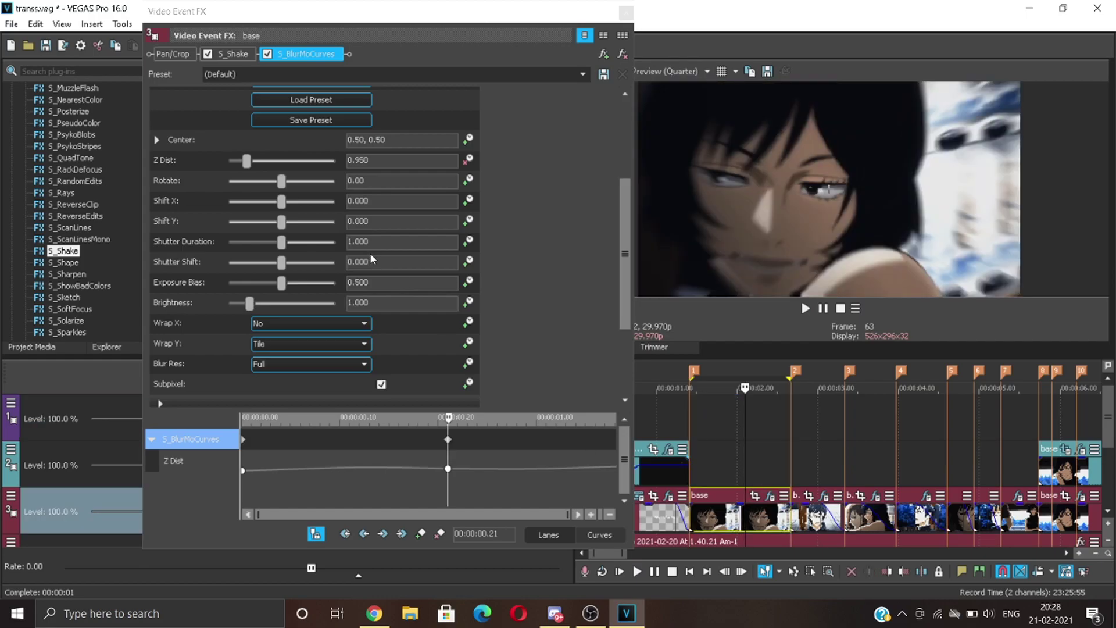
{"action": "left_click_drag", "start_coordinate": [332, 487], "coordinate": [359, 489]}
{"action": "left_click", "coordinate": [377, 484]}
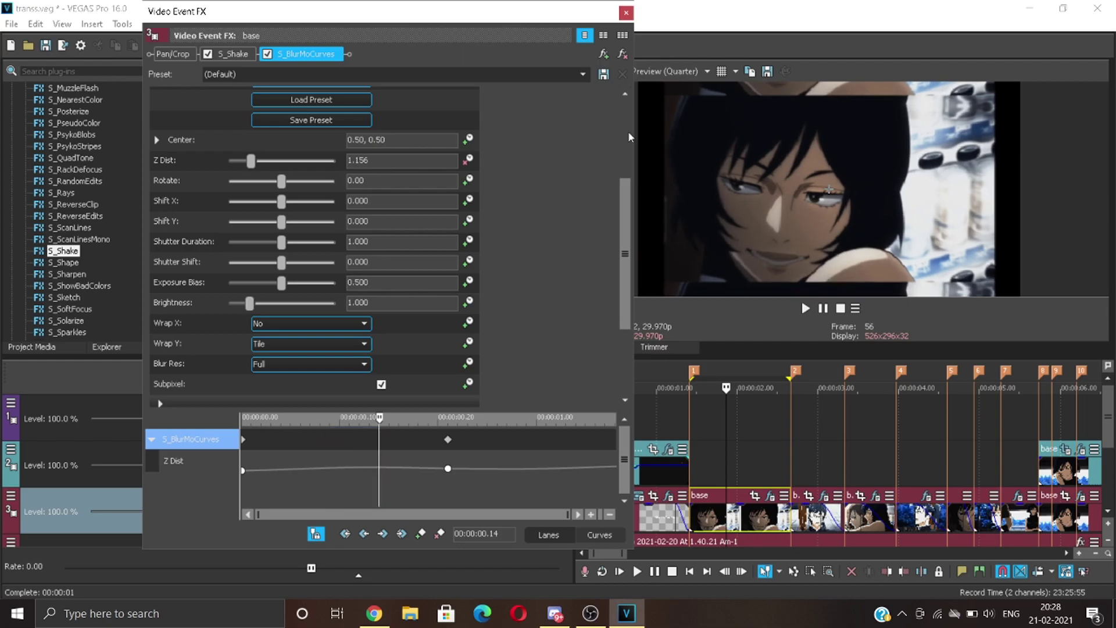
Step: Apply the Pinch/Punch 'Reset to None' preset to the base clip
{"action": "left_click", "coordinate": [626, 12]}
{"action": "scroll", "coordinate": [69, 162], "scroll_direction": "up", "scroll_amount": 15}
{"action": "scroll", "coordinate": [69, 161], "scroll_direction": "up", "scroll_amount": 15}
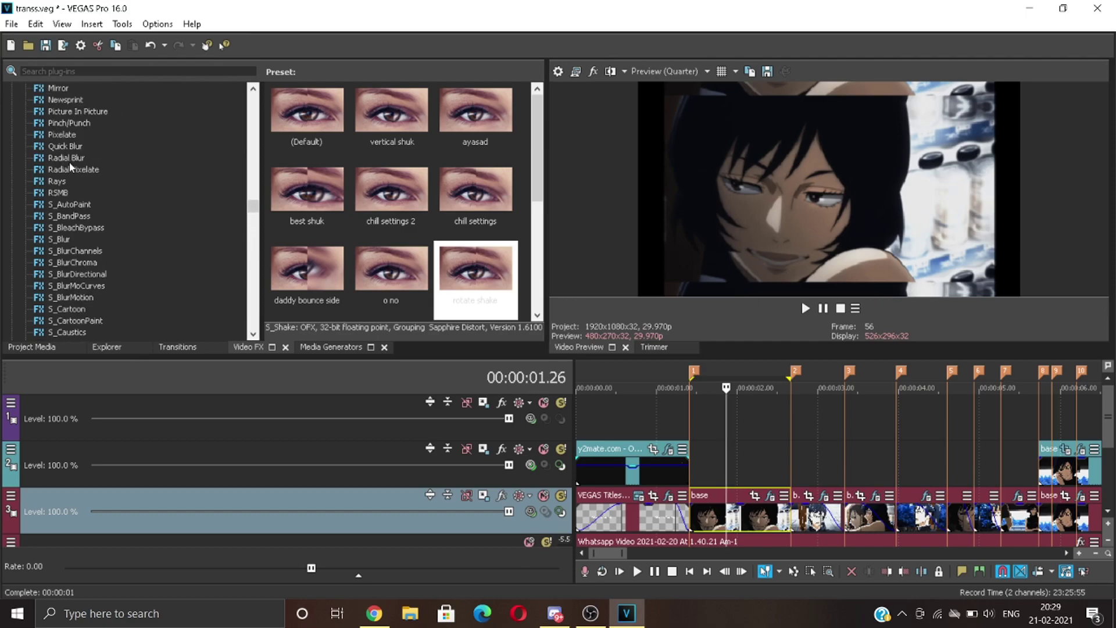
{"action": "left_click", "coordinate": [68, 123]}
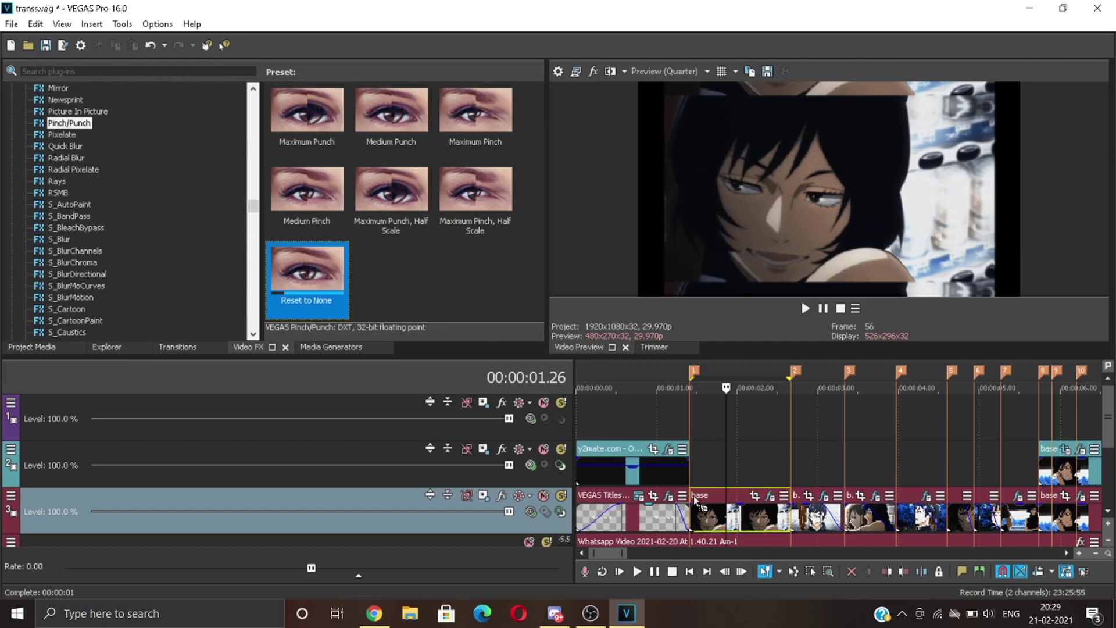
{"action": "left_click_drag", "start_coordinate": [695, 500], "coordinate": [695, 500]}
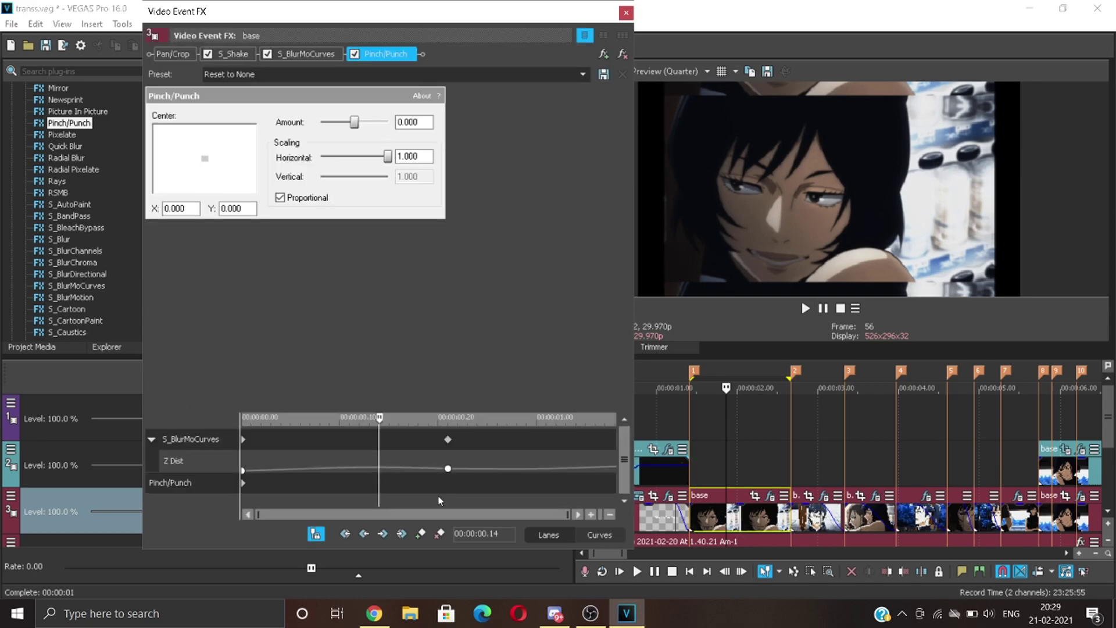
Step: Keyframe Pinch/Punch Amount to -1.000 at the lane's end with a Slow Fade
{"action": "left_click_drag", "start_coordinate": [441, 490], "coordinate": [576, 487]}
{"action": "left_click_drag", "start_coordinate": [355, 122], "coordinate": [298, 123]}
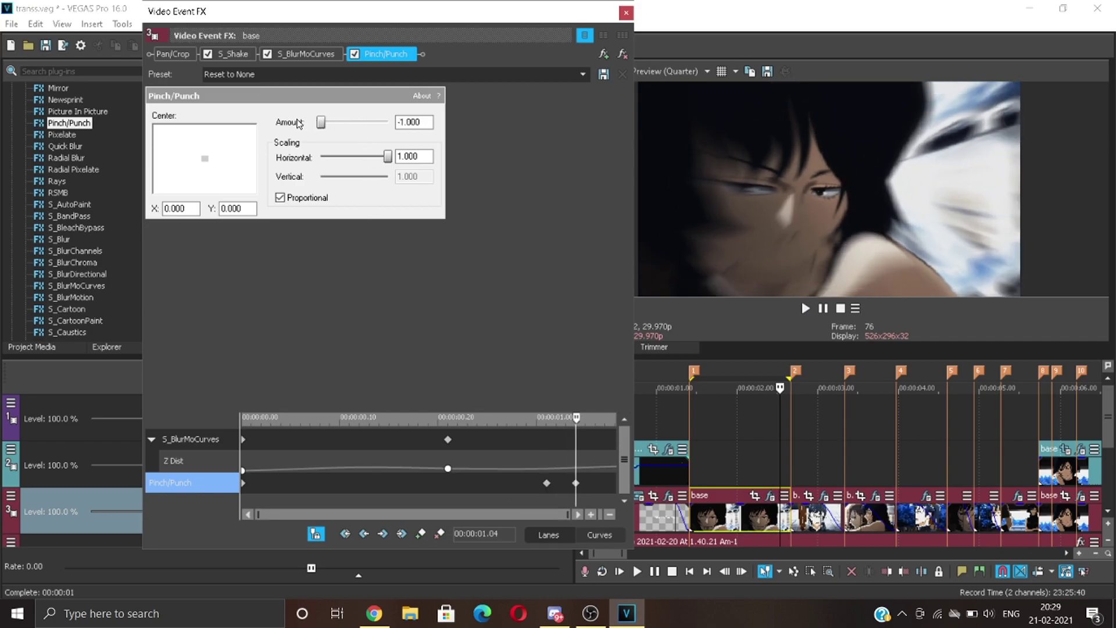
{"action": "left_click_drag", "start_coordinate": [575, 483], "coordinate": [614, 484]}
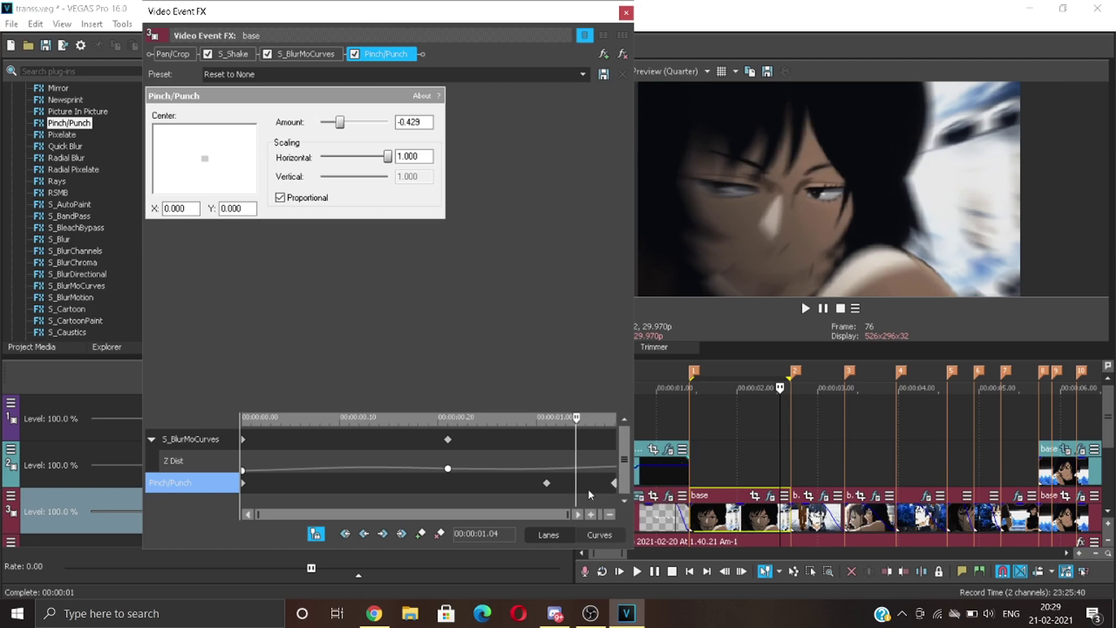
{"action": "right_click", "coordinate": [548, 485]}
{"action": "left_click", "coordinate": [575, 399]}
Step: Play back the transition section to preview the Pinch/Punch effect
{"action": "left_click_drag", "start_coordinate": [512, 494], "coordinate": [586, 492]}
{"action": "left_click_drag", "start_coordinate": [727, 371], "coordinate": [805, 387]}
{"action": "key", "text": "space"}
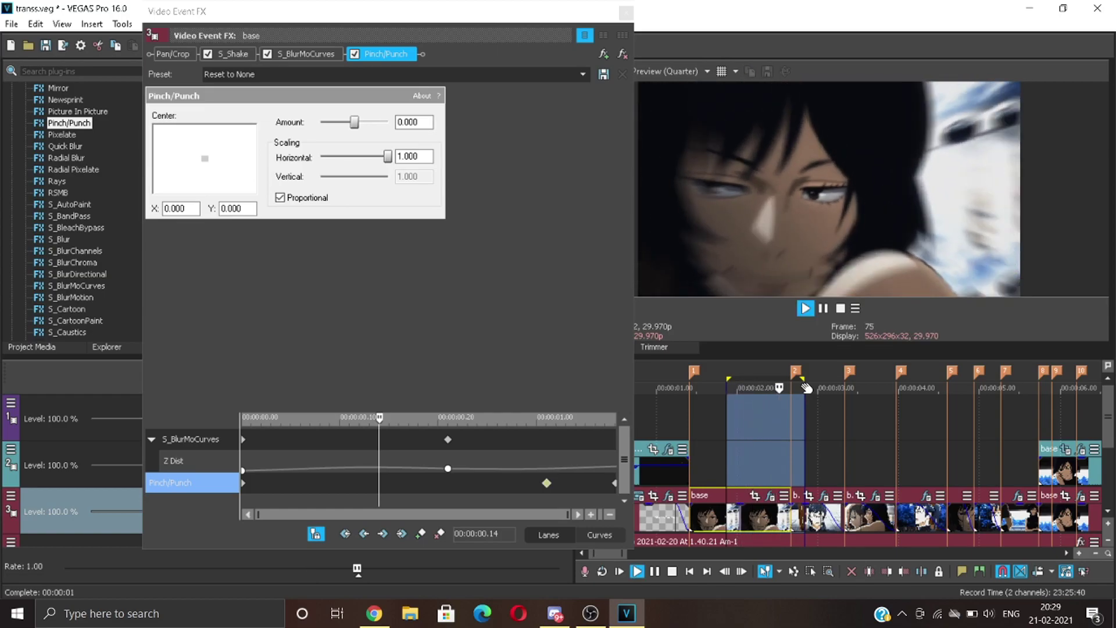
{"action": "left_click", "coordinate": [738, 439]}
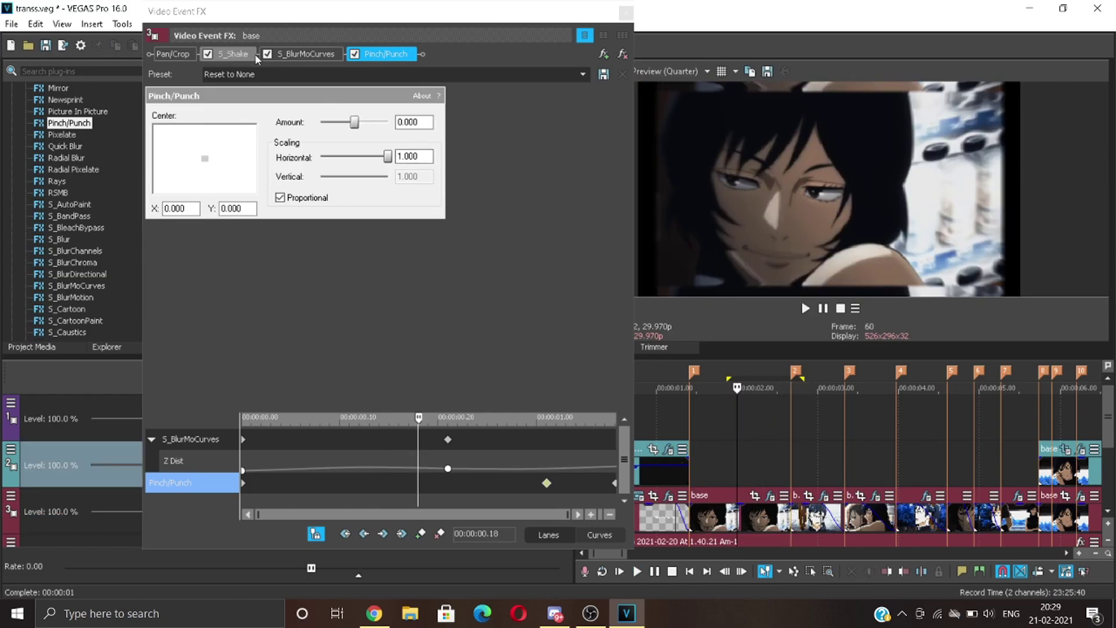
Step: Apply S_WarpFishEye's 'save lmao' preset (Amount -0.50) to the base clip after Pinch/Punch
{"action": "left_click", "coordinate": [624, 13]}
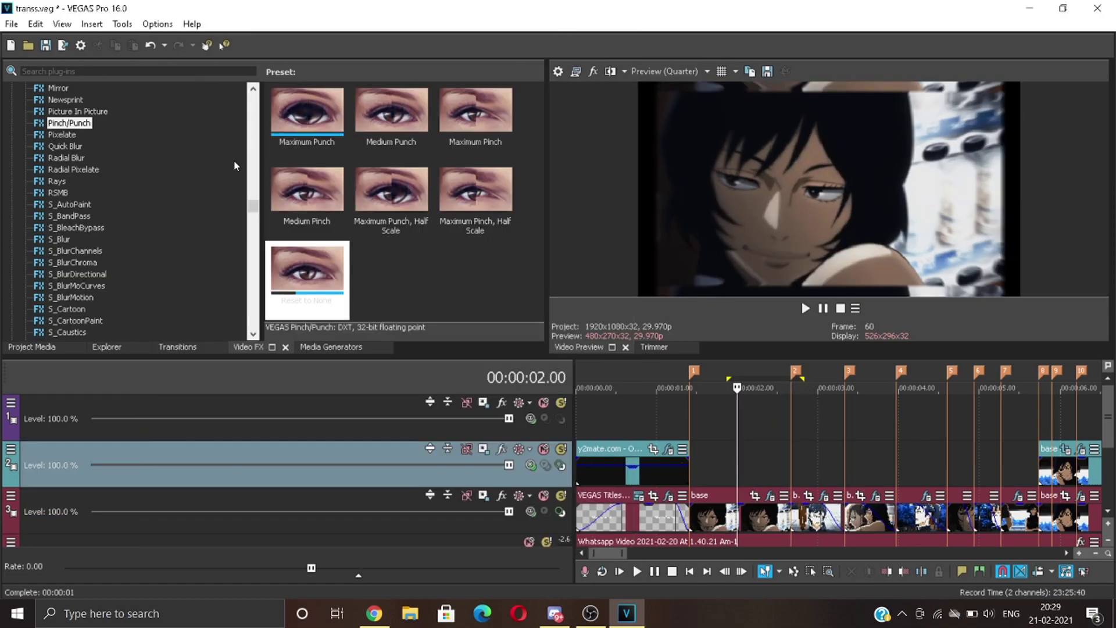
{"action": "scroll", "coordinate": [107, 249], "scroll_direction": "down", "scroll_amount": 15}
{"action": "scroll", "coordinate": [106, 249], "scroll_direction": "down", "scroll_amount": 20}
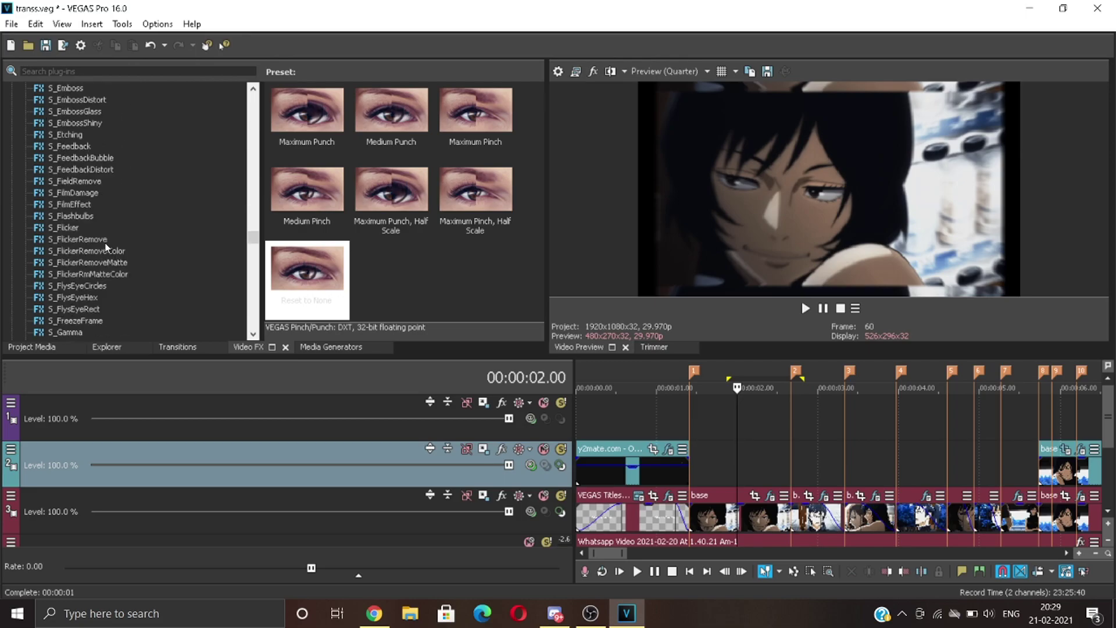
{"action": "scroll", "coordinate": [107, 248], "scroll_direction": "up", "scroll_amount": 5}
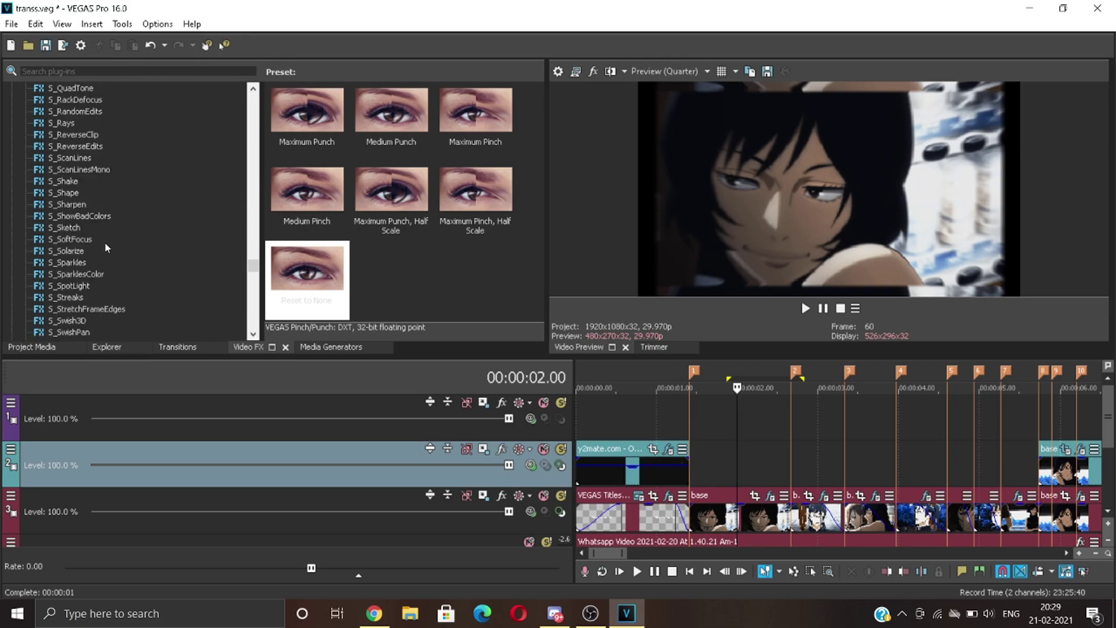
{"action": "scroll", "coordinate": [106, 249], "scroll_direction": "down", "scroll_amount": 20}
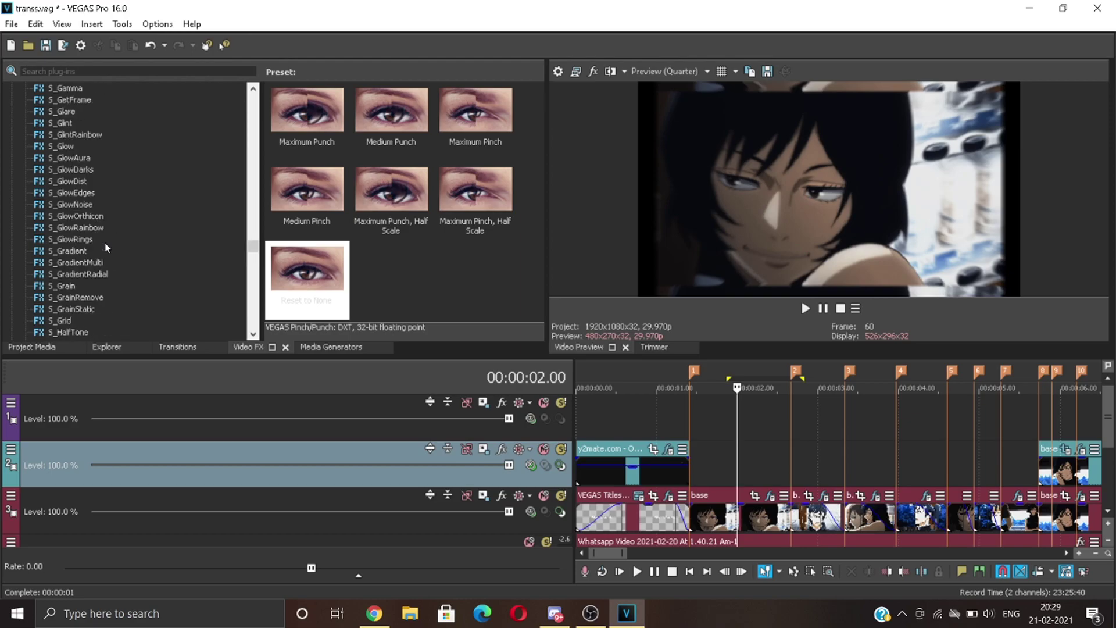
{"action": "left_click", "coordinate": [92, 286]}
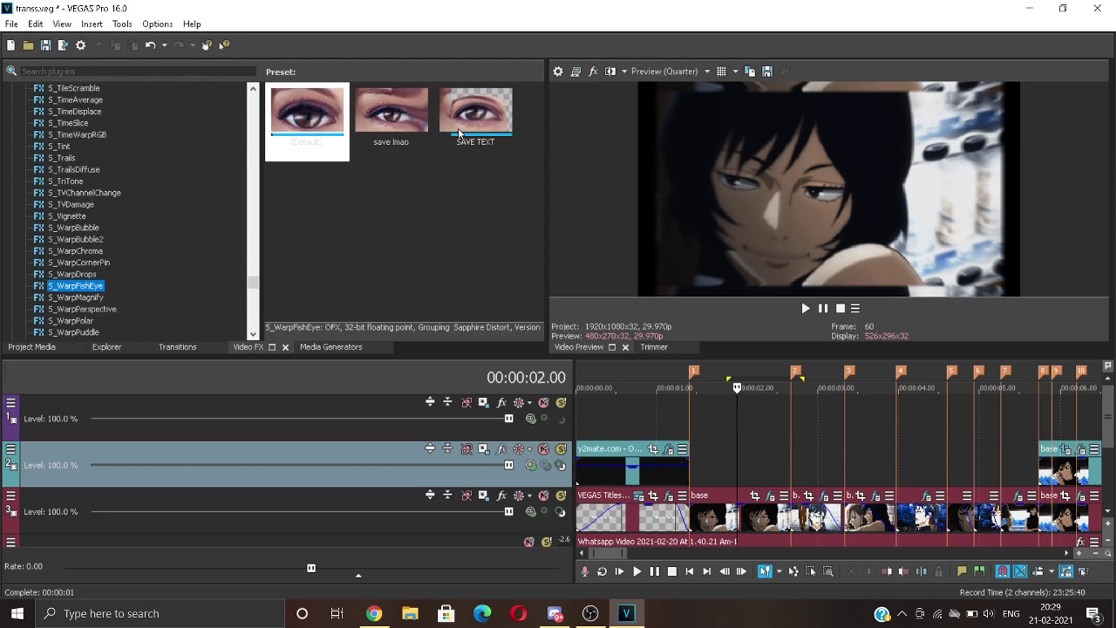
{"action": "left_click_drag", "start_coordinate": [395, 111], "coordinate": [483, 227]}
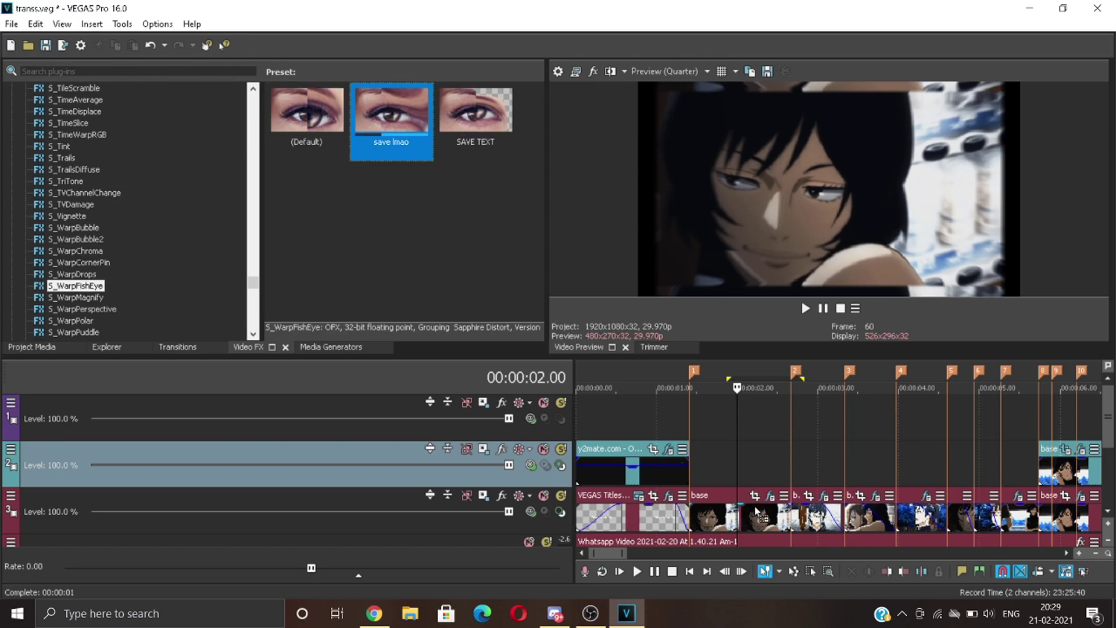
{"action": "left_click_drag", "start_coordinate": [757, 516], "coordinate": [757, 515]}
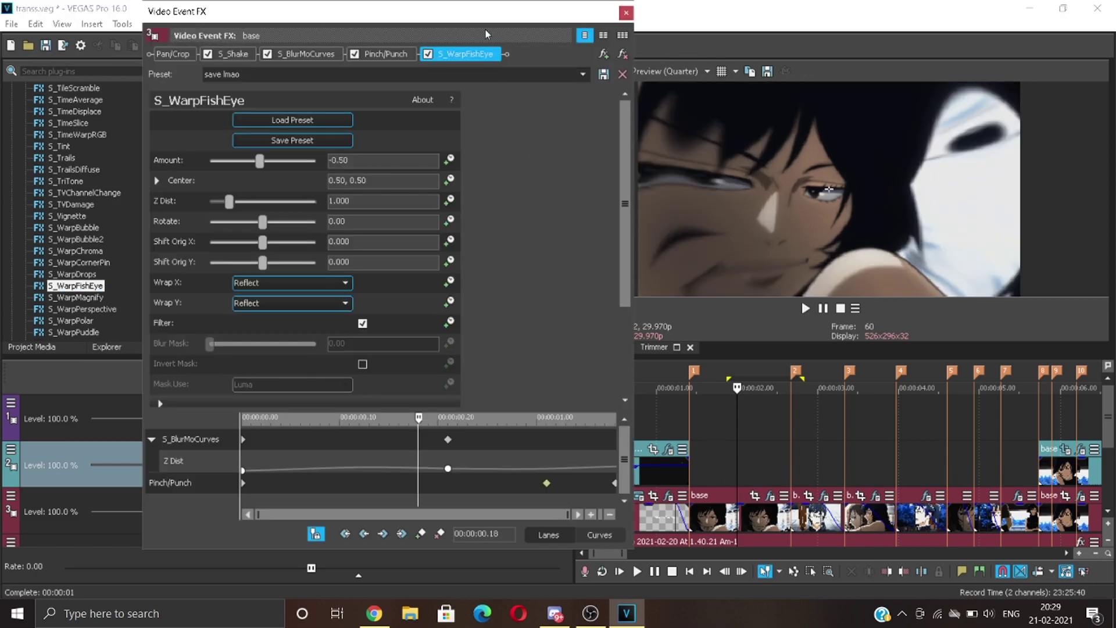
Step: Set the S_WarpFishEye Amount to -0.30 and enable keyframe animation for it
{"action": "left_click_drag", "start_coordinate": [496, 6], "coordinate": [451, 22]}
{"action": "left_click_drag", "start_coordinate": [592, 265], "coordinate": [569, 265]}
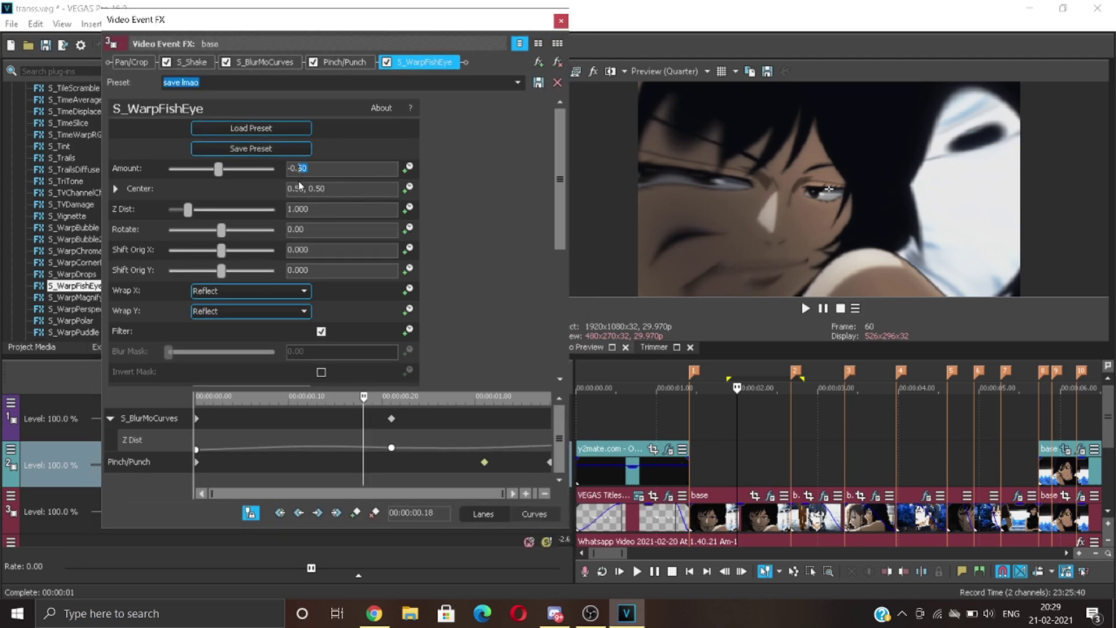
{"action": "key", "text": "Return"}
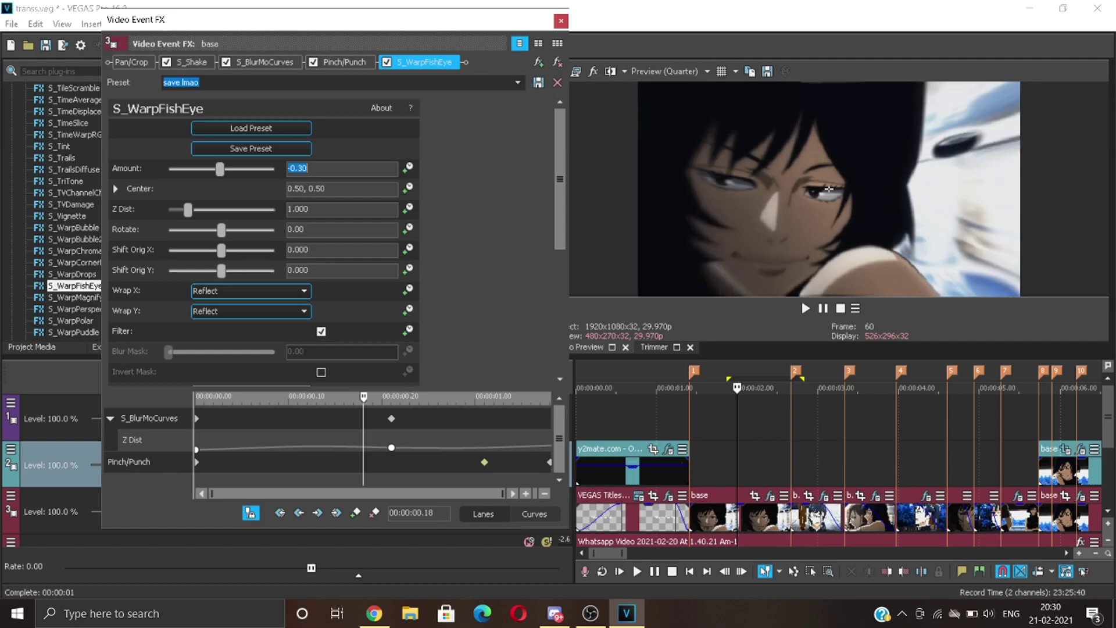
{"action": "left_click", "coordinate": [408, 168]}
{"action": "left_click_drag", "start_coordinate": [564, 431], "coordinate": [556, 468]}
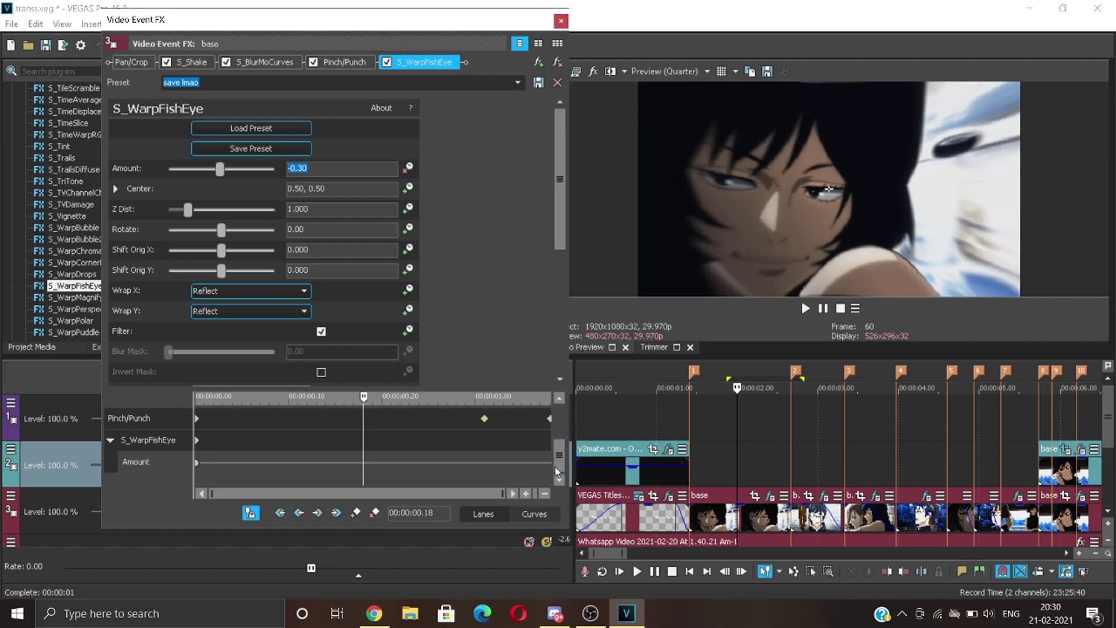
Step: Add a 0.00 Amount keyframe near 00:00:00.20 and give the first keyframe a Fast Fade
{"action": "left_click_drag", "start_coordinate": [205, 473], "coordinate": [344, 484]}
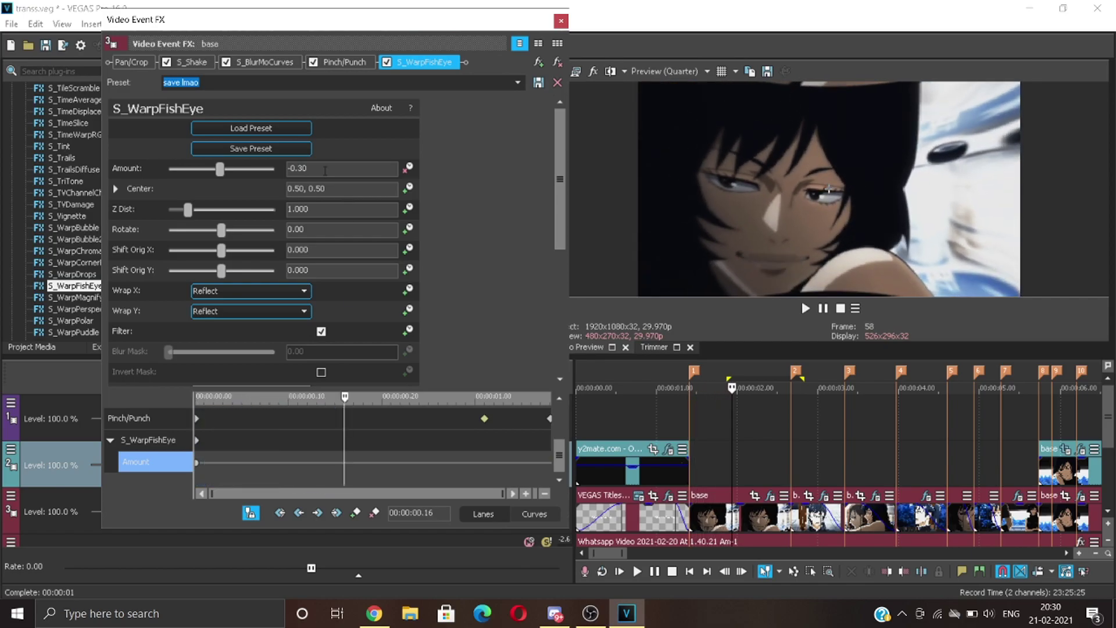
{"action": "type", "text": "0"}
{"action": "key", "text": "Return"}
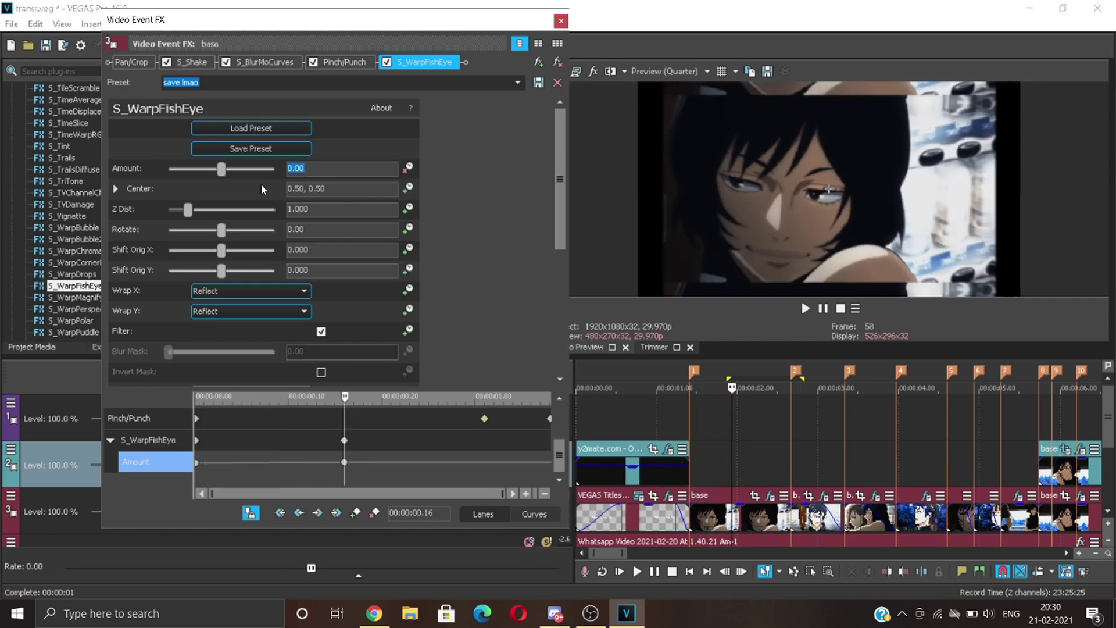
{"action": "right_click", "coordinate": [198, 461]}
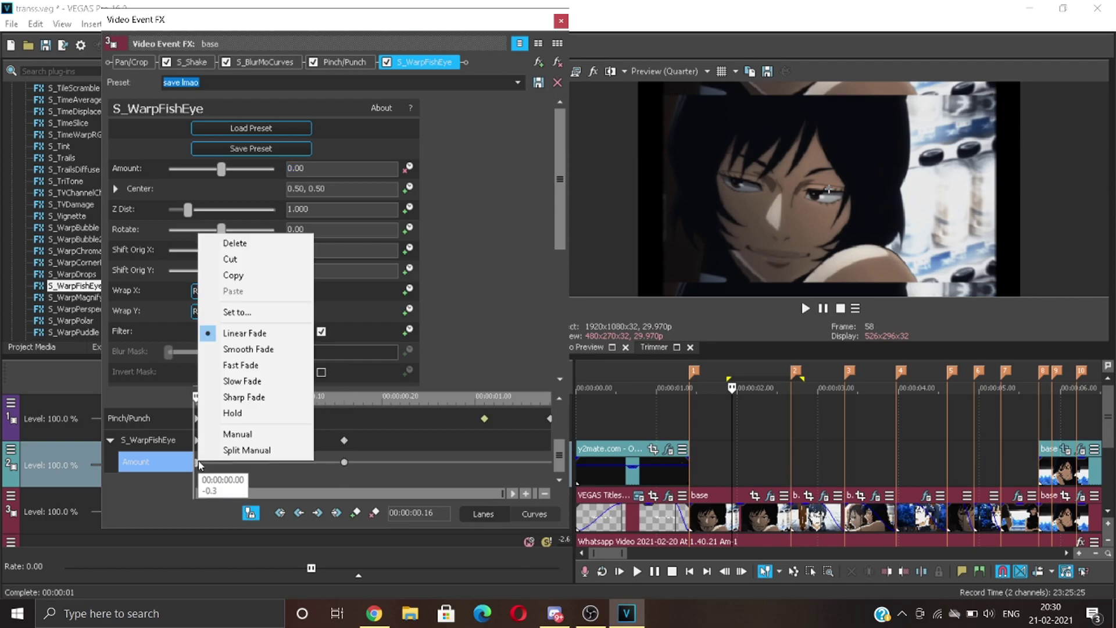
{"action": "left_click", "coordinate": [243, 365]}
{"action": "left_click_drag", "start_coordinate": [344, 462], "coordinate": [400, 462]}
Step: Scrub the fisheye warp from the clip start and select the transition section for playback
{"action": "left_click", "coordinate": [234, 471]}
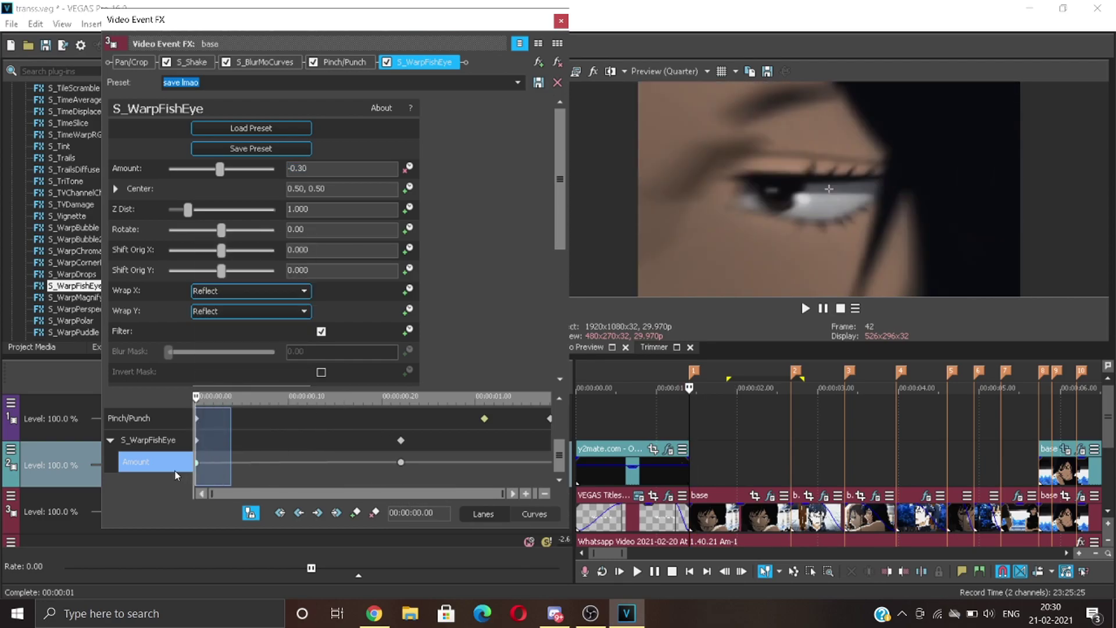
{"action": "left_click_drag", "start_coordinate": [236, 466], "coordinate": [448, 466]}
{"action": "left_click_drag", "start_coordinate": [690, 387], "coordinate": [790, 392]}
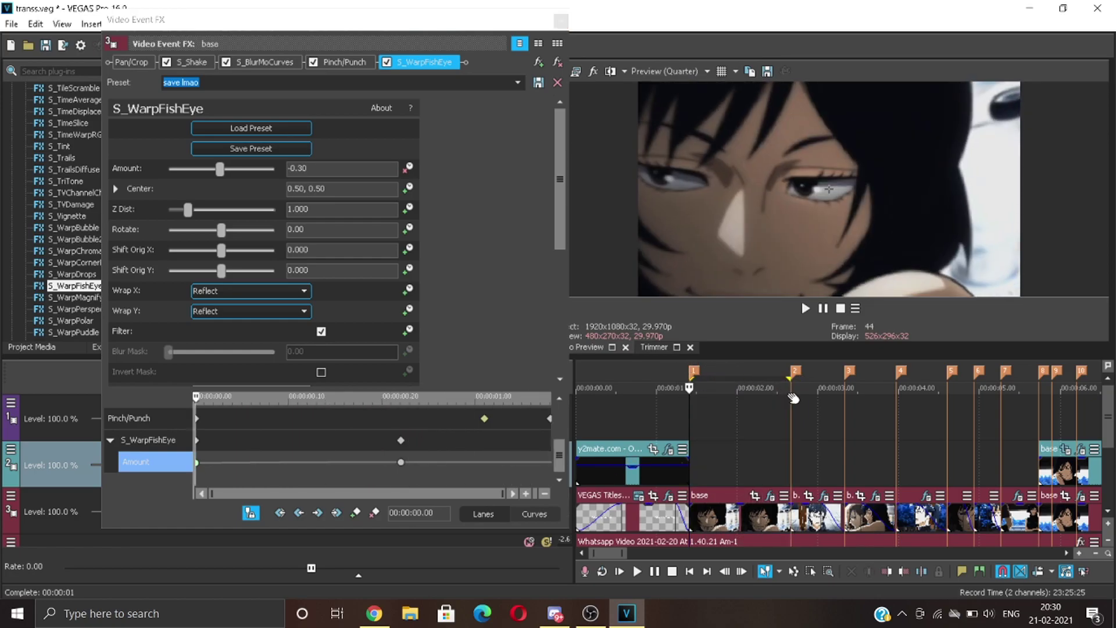